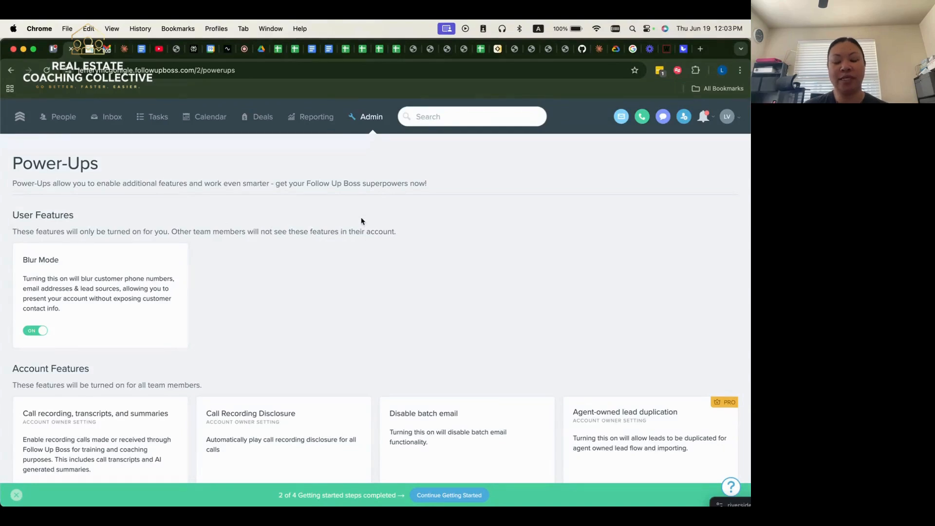
# Check the admin overview for additional settings, and switch to the other browser window showing the Custom Fields page.
pyautogui.click(371, 119)
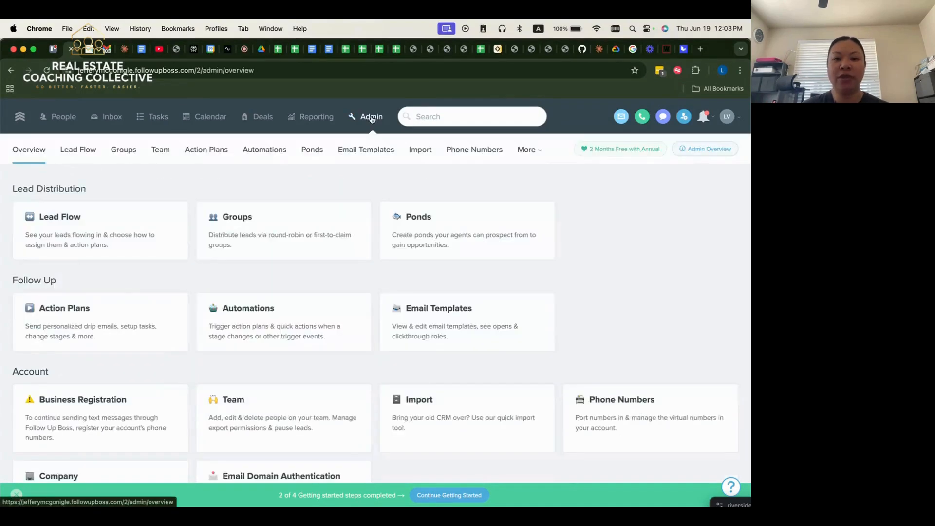
pyautogui.click(532, 150)
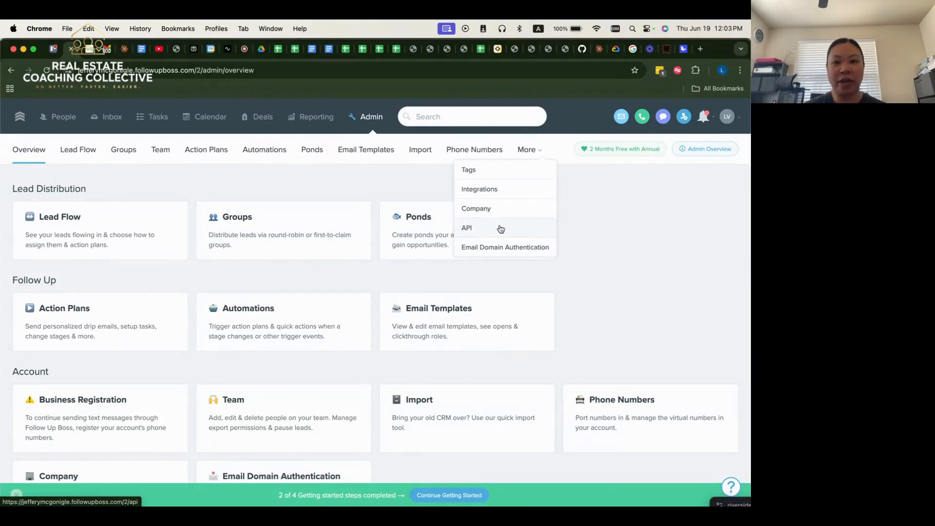
pyautogui.moveTo(734, 95)
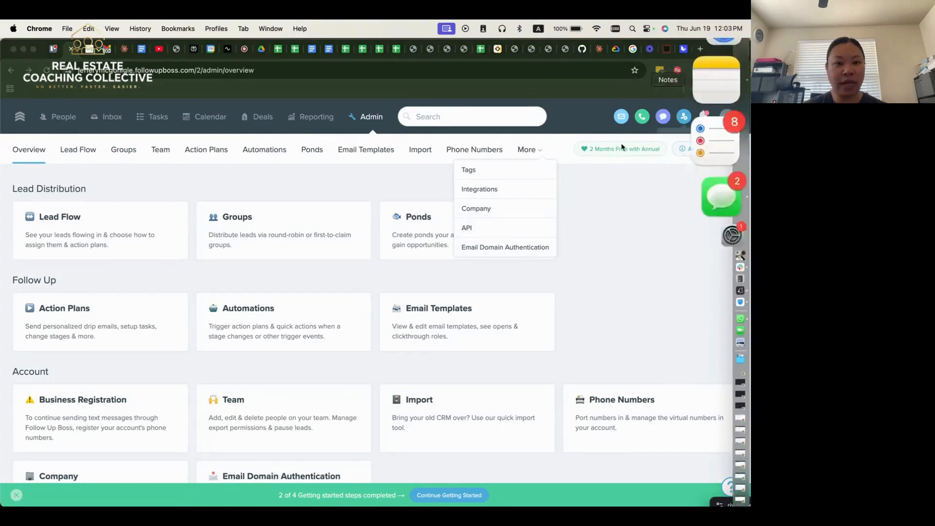
pyautogui.moveTo(736, 476)
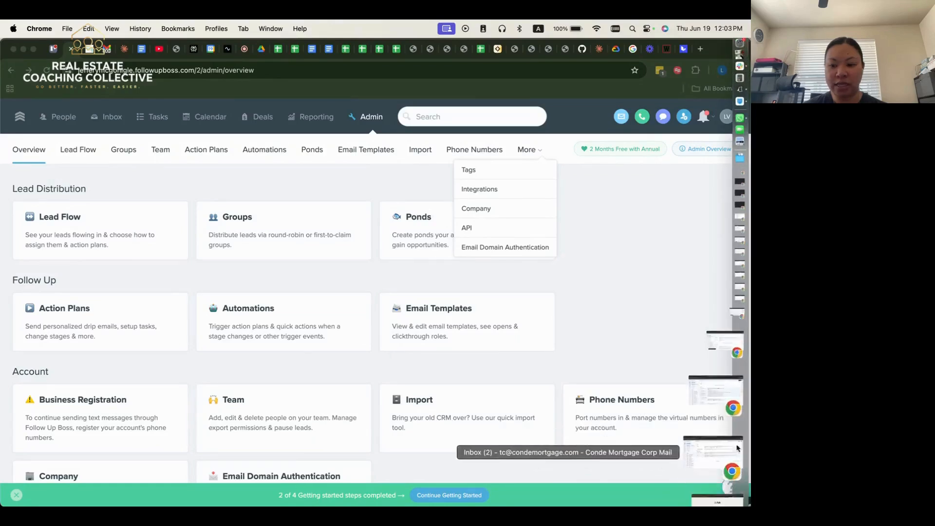
pyautogui.click(716, 436)
pyautogui.click(470, 230)
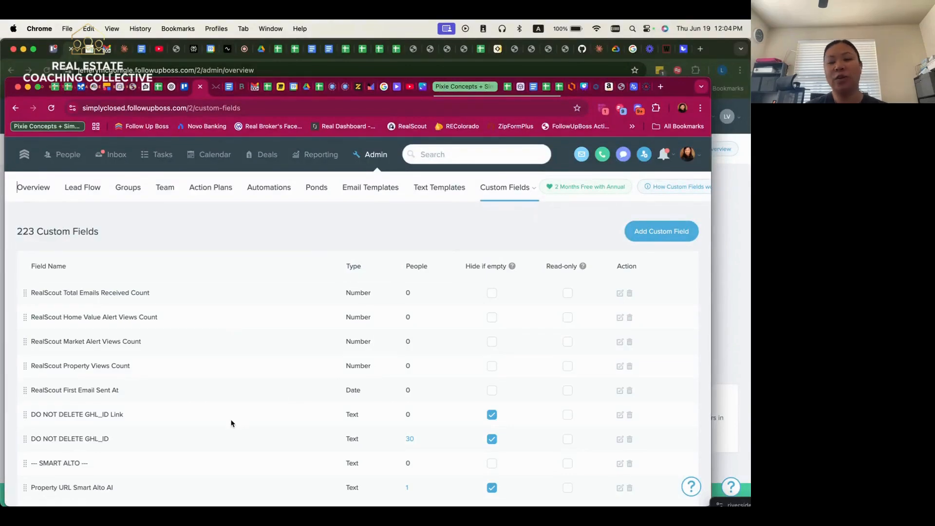
# Look through the custom fields list and view the blank form for adding a custom field.
pyautogui.scroll(-20, 232, 423)
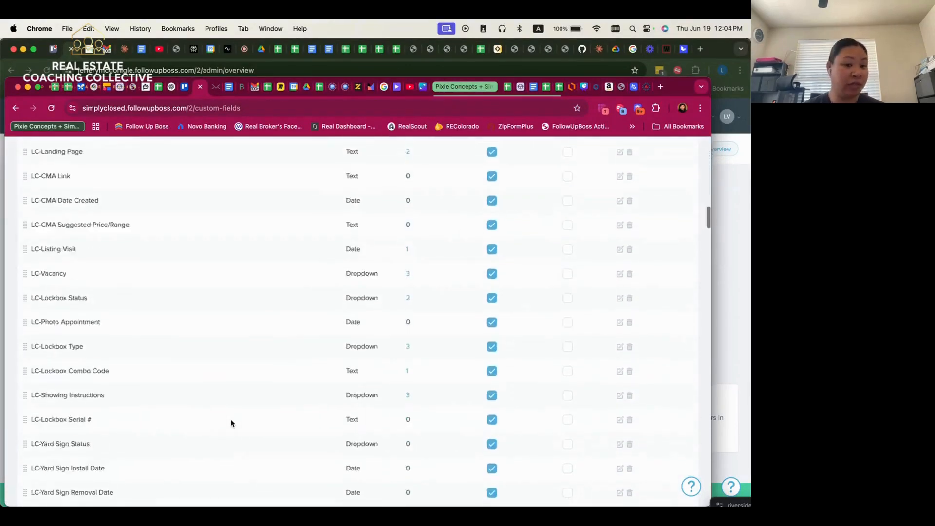
pyautogui.scroll(-4, 231, 423)
pyautogui.scroll(6, 231, 423)
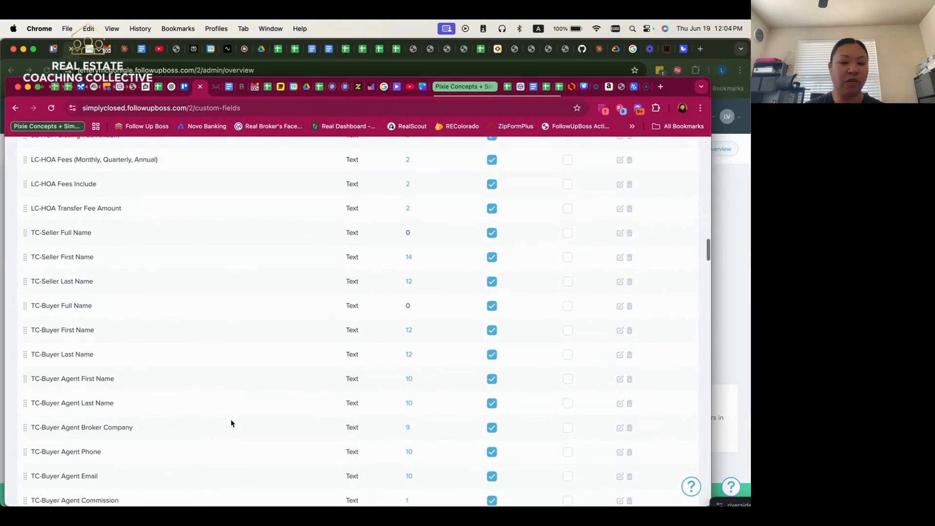
pyautogui.scroll(7, 231, 423)
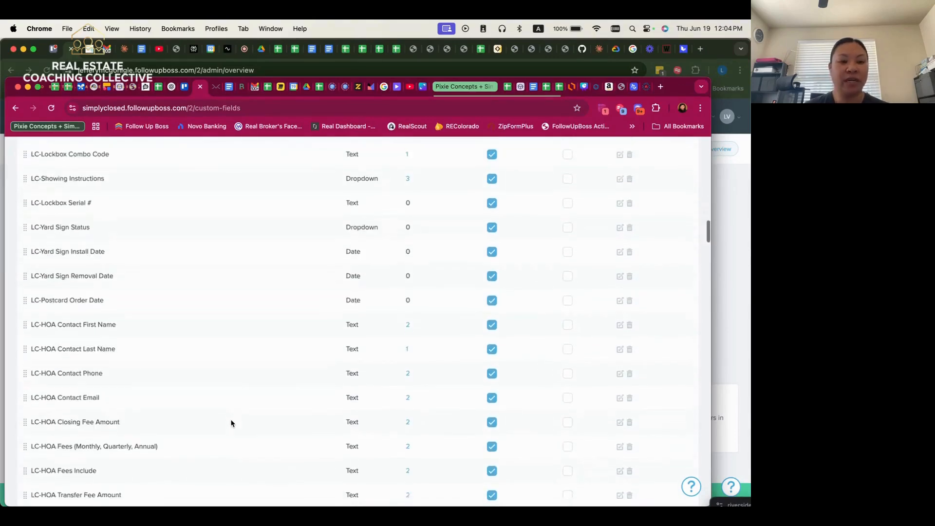
pyautogui.scroll(12, 231, 423)
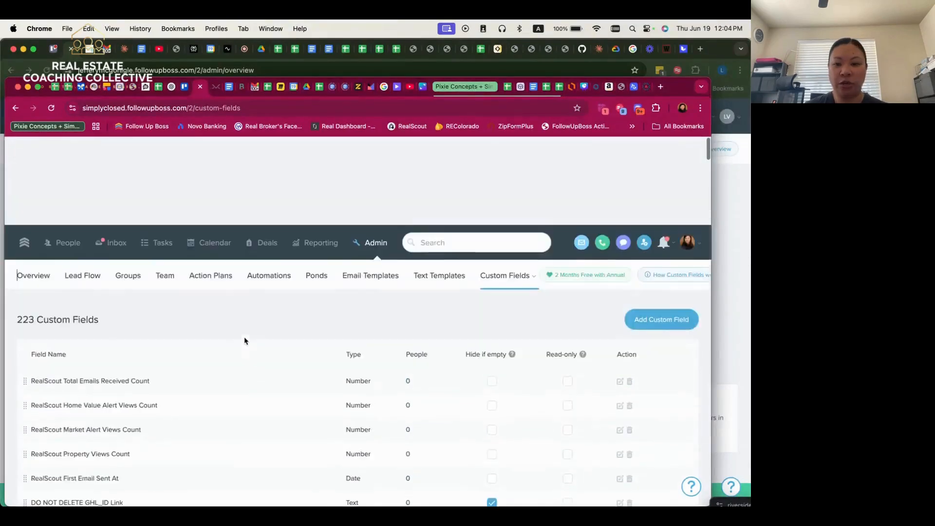
pyautogui.click(654, 240)
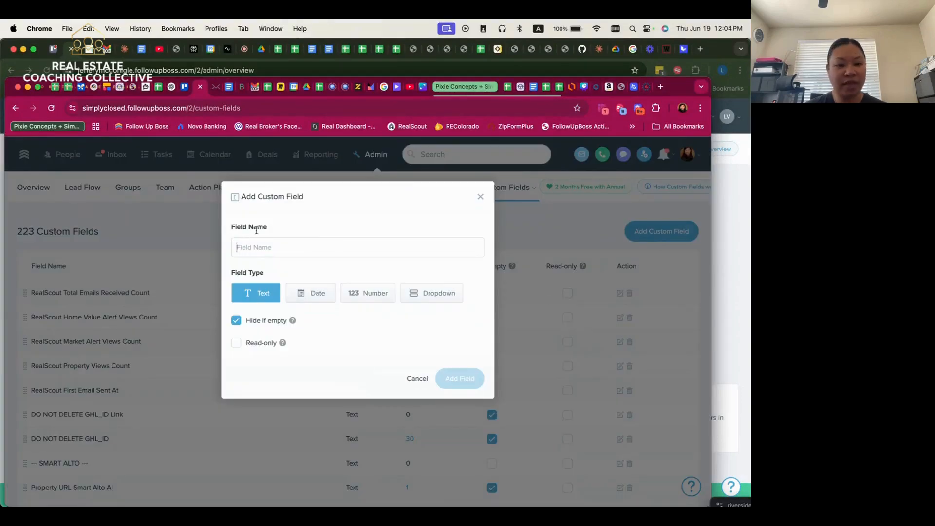
pyautogui.click(417, 382)
# Examine the field names and types in the LISTING COORDINATOR group, including LC-Landing Page, LC-CMA Link and LC-CMA Date Created.
pyautogui.scroll(-20, 218, 372)
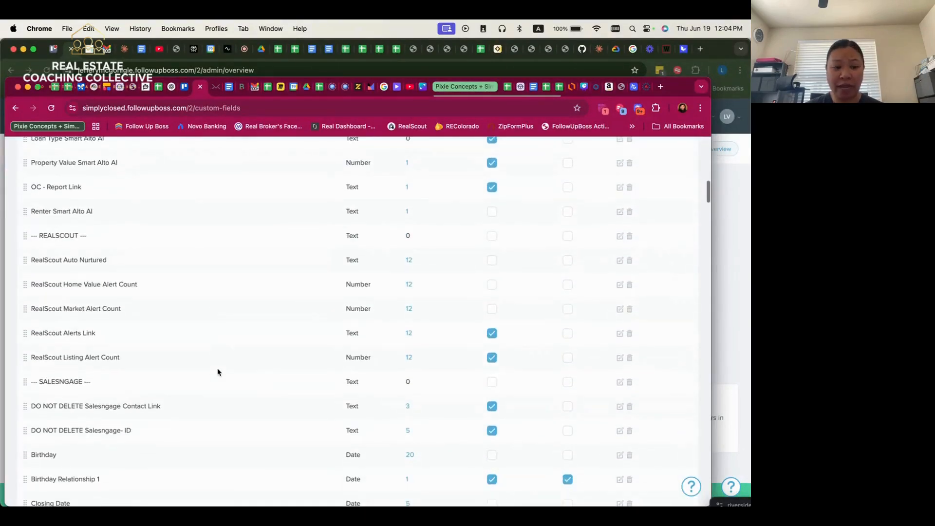
pyautogui.scroll(-5, 218, 372)
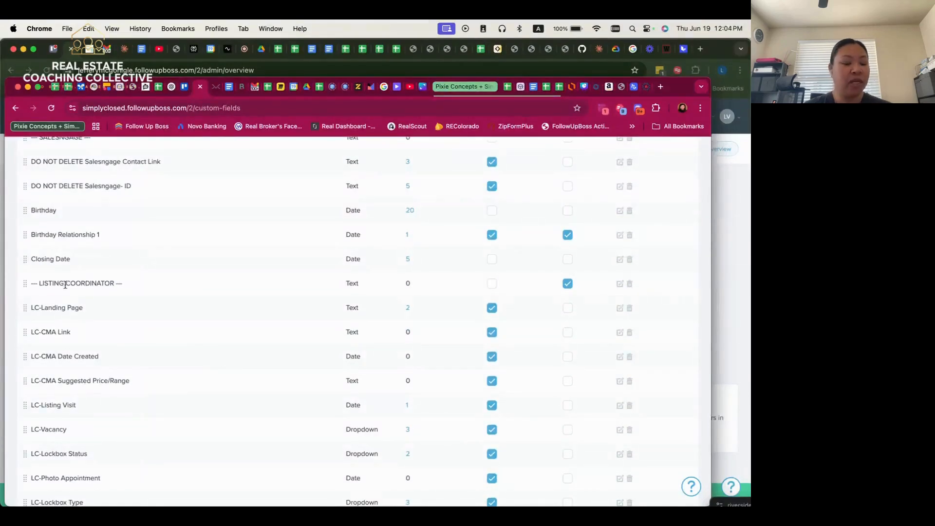
pyautogui.tripleClick(66, 283)
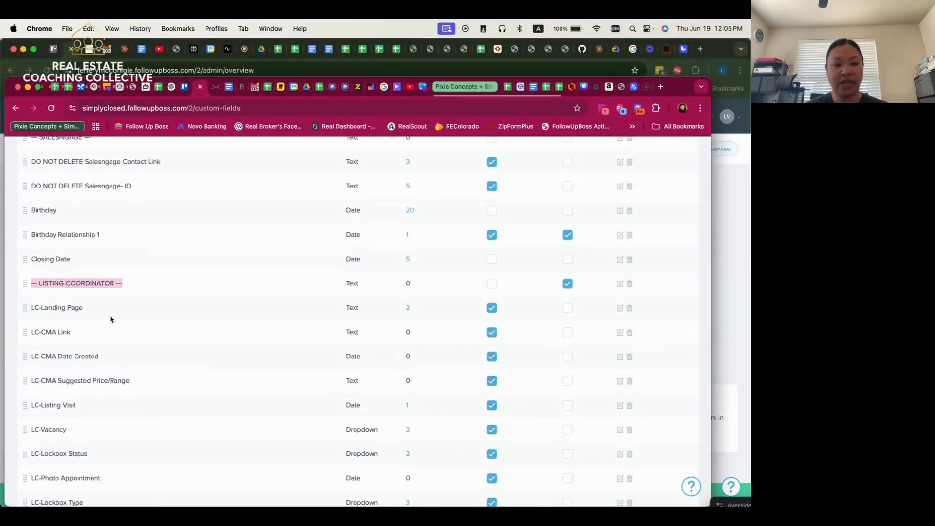
pyautogui.tripleClick(66, 314)
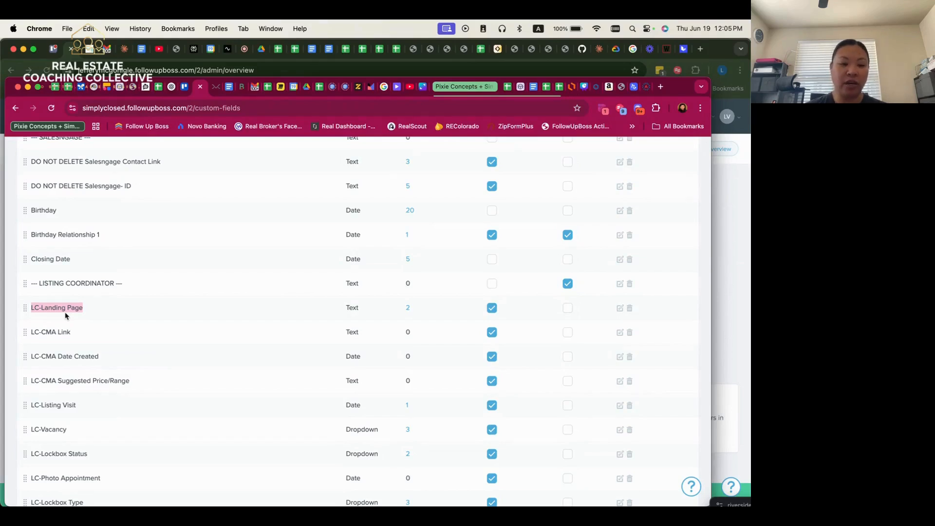
pyautogui.scroll(-1, 67, 316)
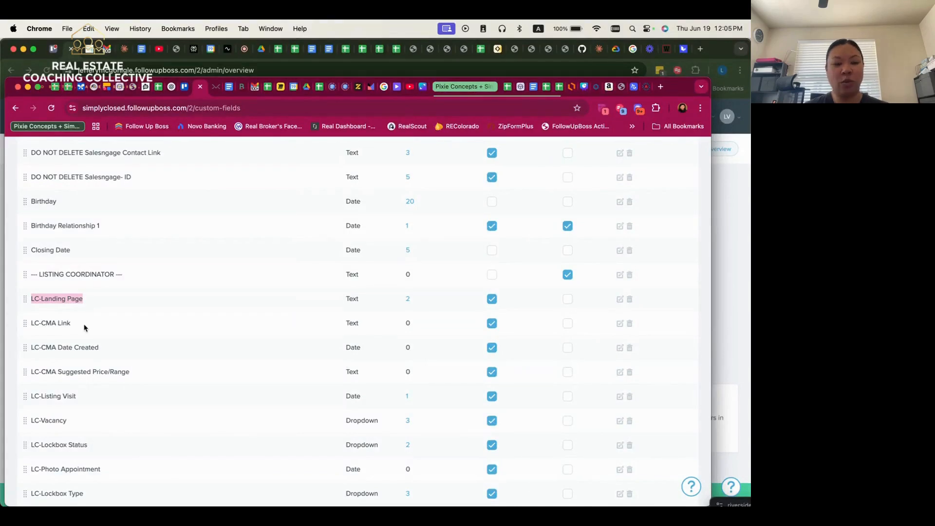
pyautogui.click(59, 328)
pyautogui.tripleClick(58, 328)
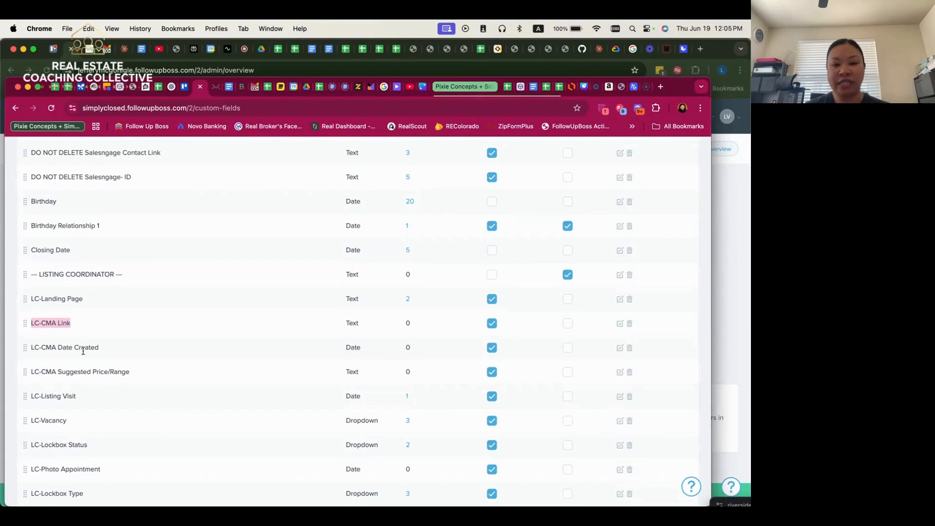
pyautogui.tripleClick(83, 351)
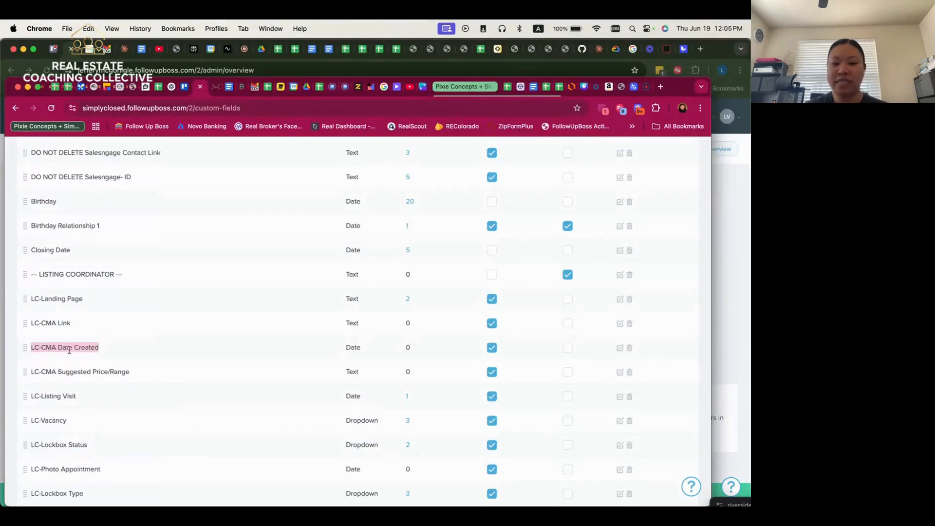
pyautogui.doubleClick(348, 346)
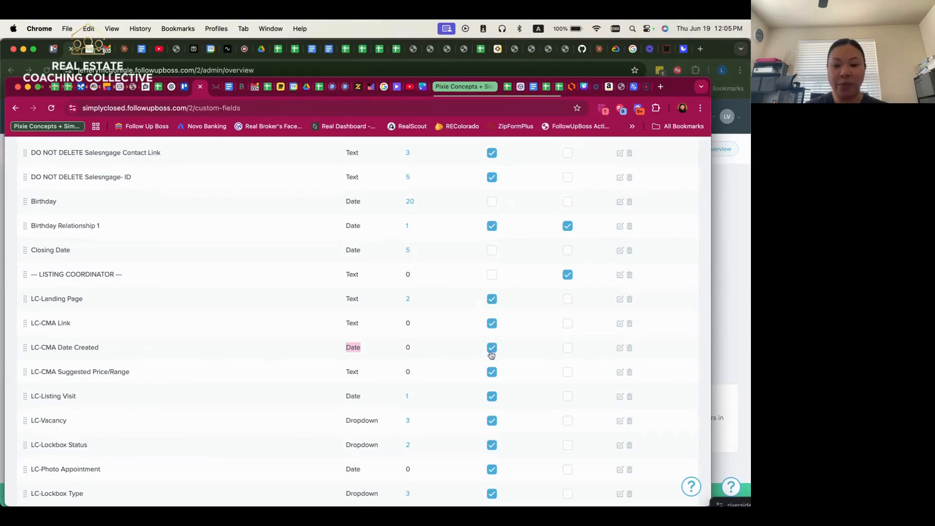
# Start a new custom field and name it "Test Possession Date".
pyautogui.scroll(10, 493, 354)
pyautogui.scroll(15, 494, 351)
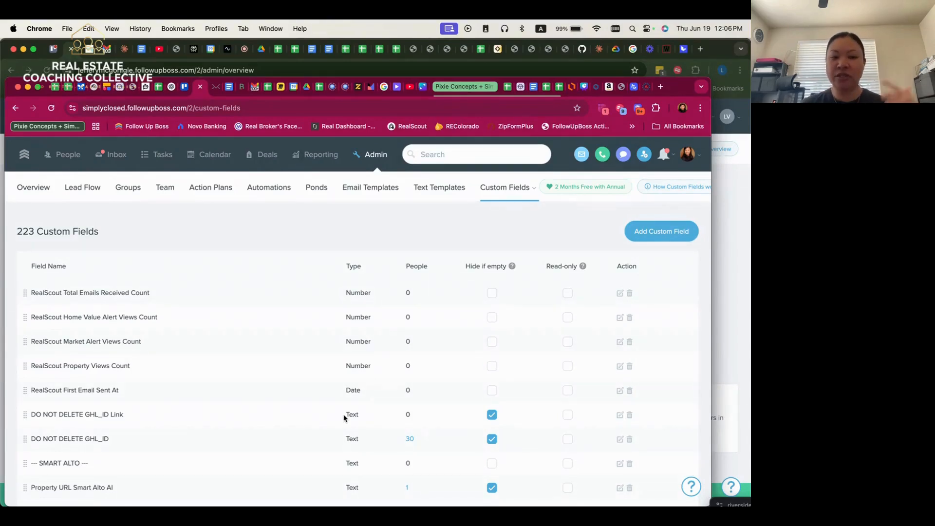
pyautogui.scroll(-5, 343, 417)
pyautogui.scroll(5, 344, 417)
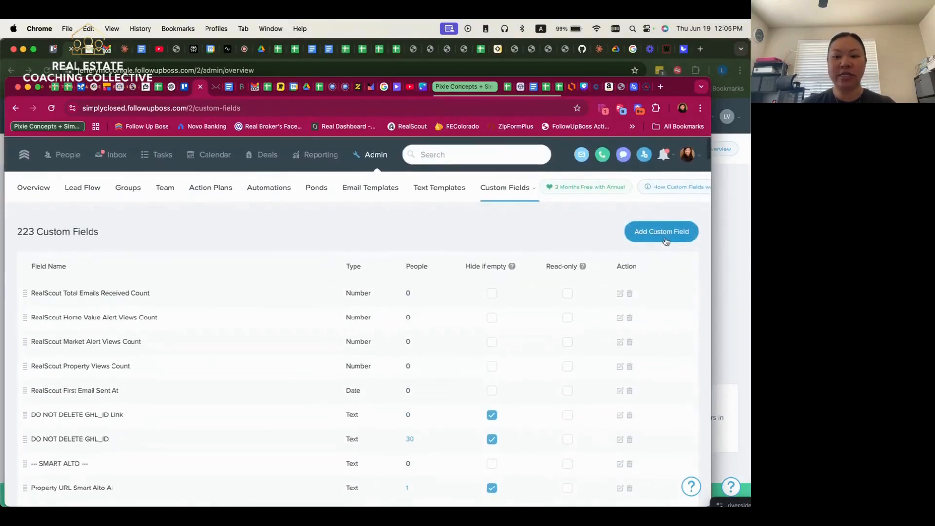
pyautogui.click(661, 233)
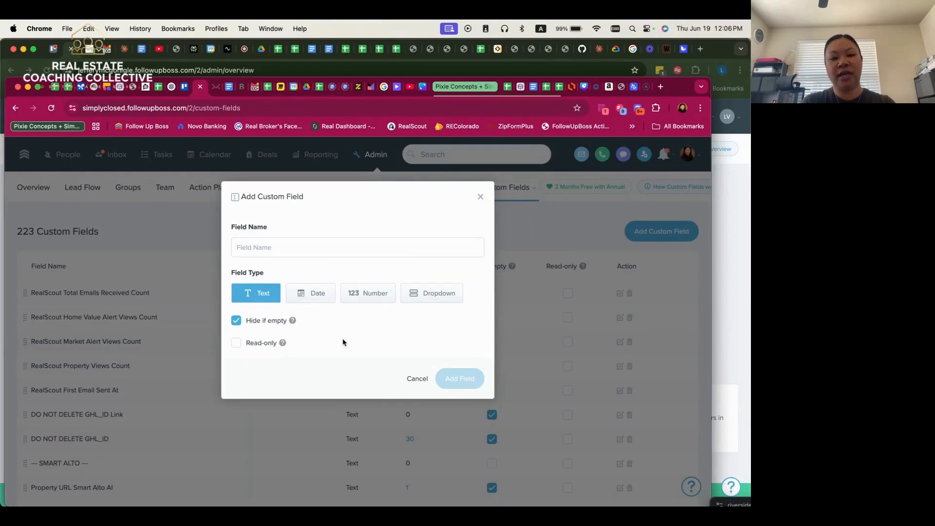
pyautogui.write('test')
pyautogui.press('BackSpace')
pyautogui.press('BackSpace')
pyautogui.press('BackSpace')
pyautogui.press('BackSpace')
pyautogui.write('Test ')
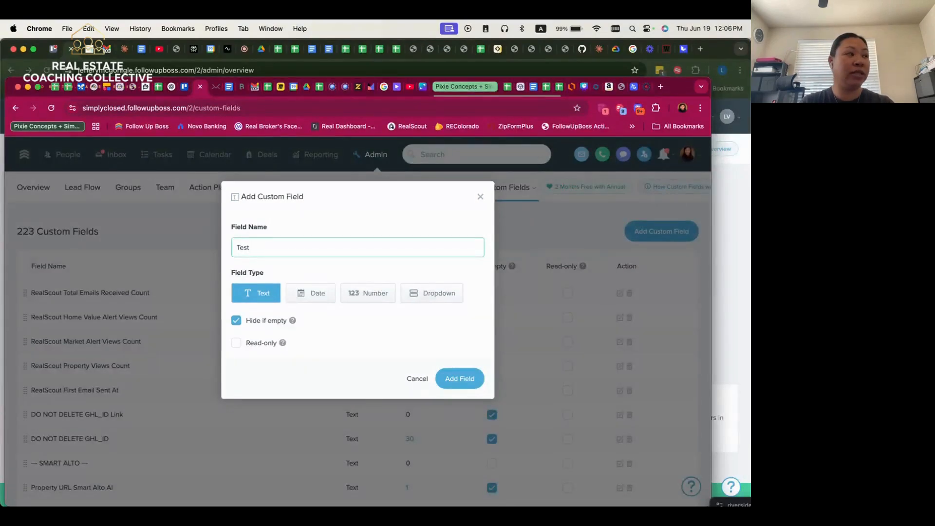
pyautogui.write('Closi')
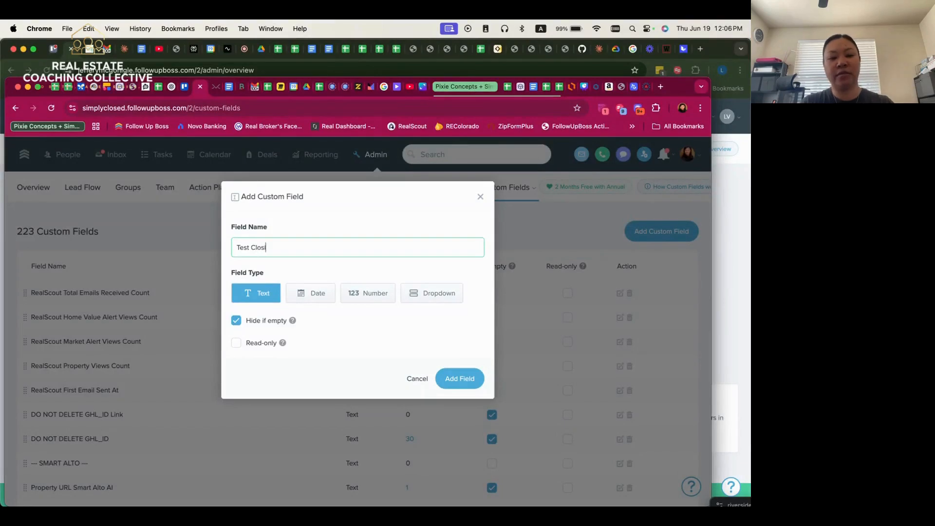
pyautogui.press('BackSpace')
pyautogui.press('BackSpace')
pyautogui.press('BackSpace')
pyautogui.press('BackSpace')
pyautogui.press('BackSpace')
pyautogui.write('Possessino Dat')
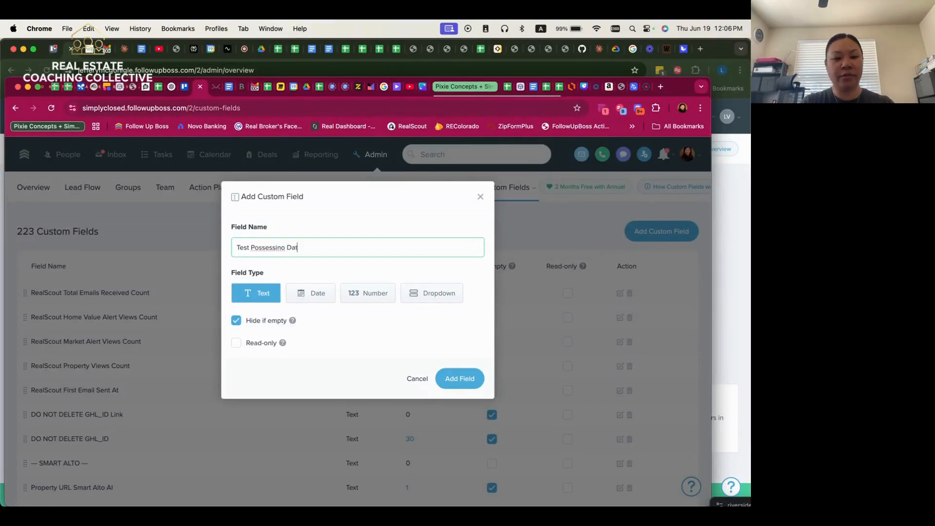
pyautogui.press('BackSpace')
pyautogui.press('BackSpace')
pyautogui.press('BackSpace')
pyautogui.press('BackSpace')
pyautogui.press('BackSpace')
pyautogui.press('BackSpace')
pyautogui.write('on Date')
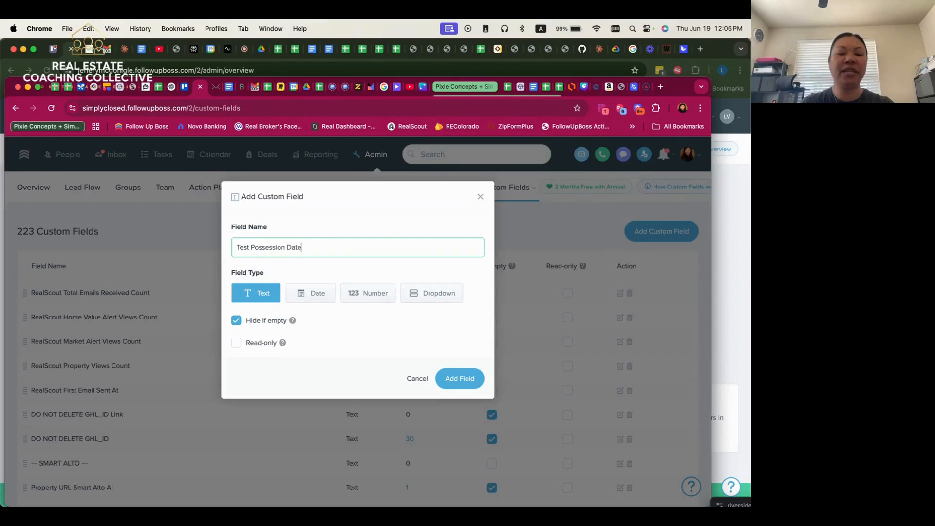
# Set the new field's type to Date, try its Read-only option, and discard the field without adding it.
pyautogui.click(315, 296)
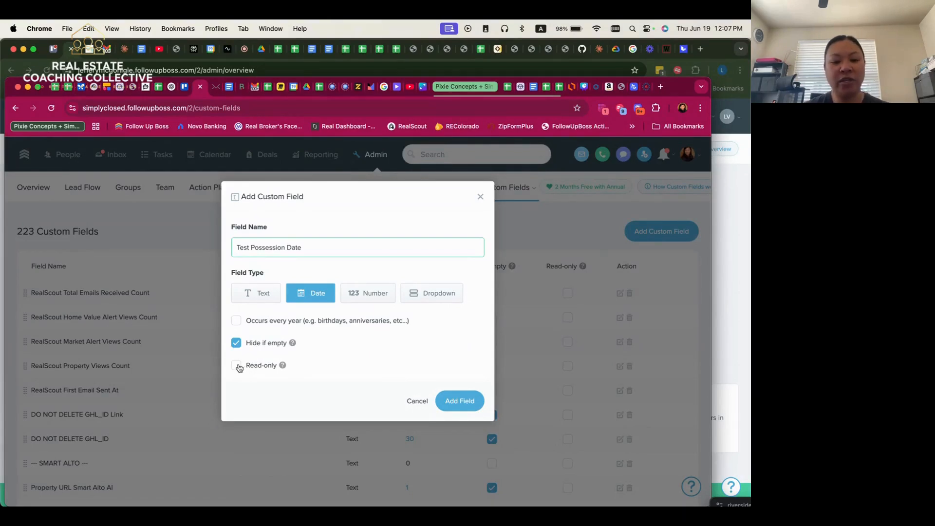
pyautogui.moveTo(282, 366)
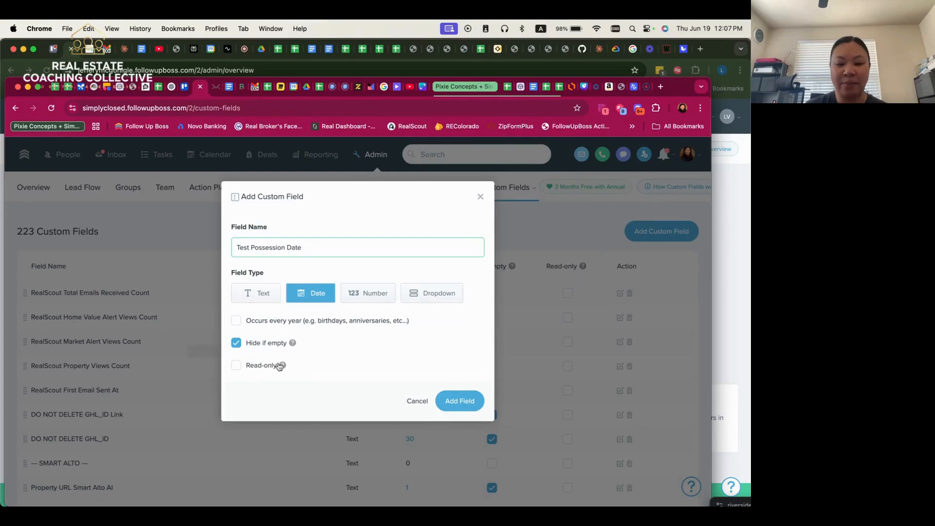
pyautogui.click(282, 367)
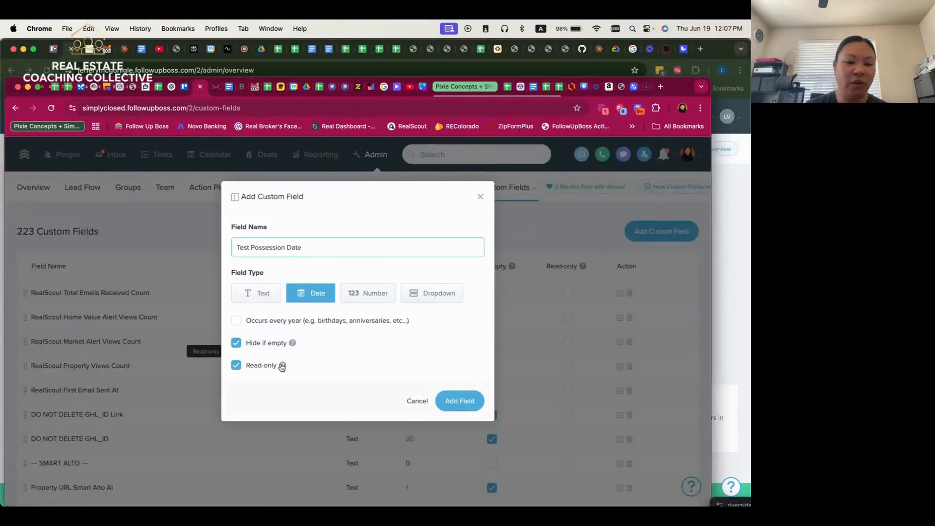
pyautogui.click(282, 366)
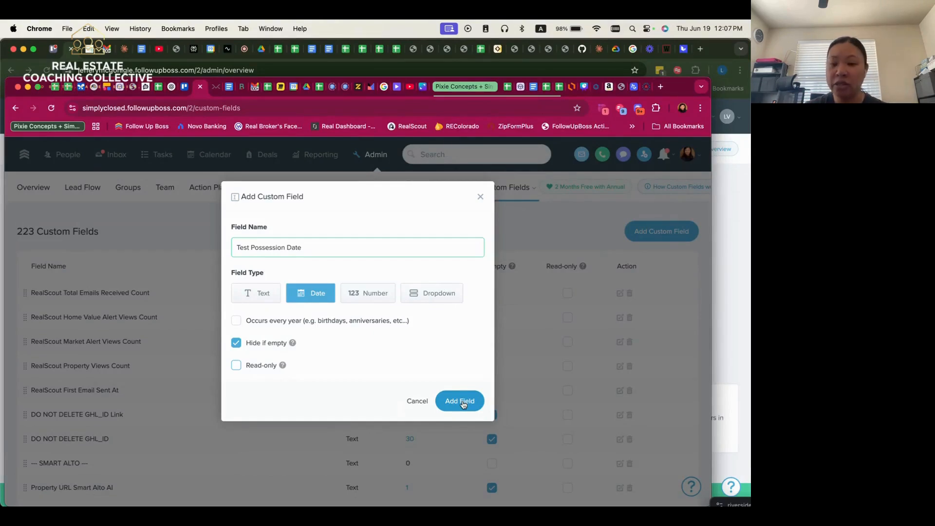
pyautogui.click(414, 401)
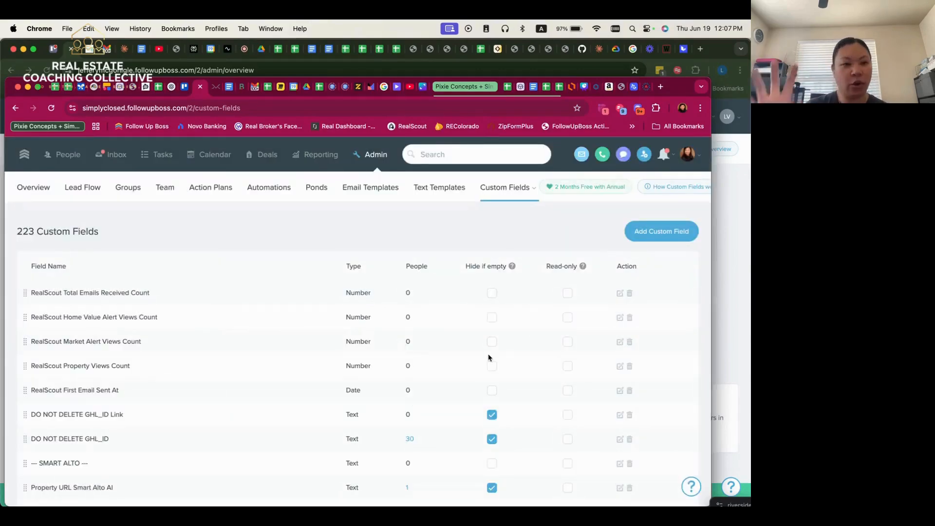
# Switch to the other Follow Up Boss account, search its contacts for "test brad", and open the Test Brad Pitt record.
pyautogui.click(736, 257)
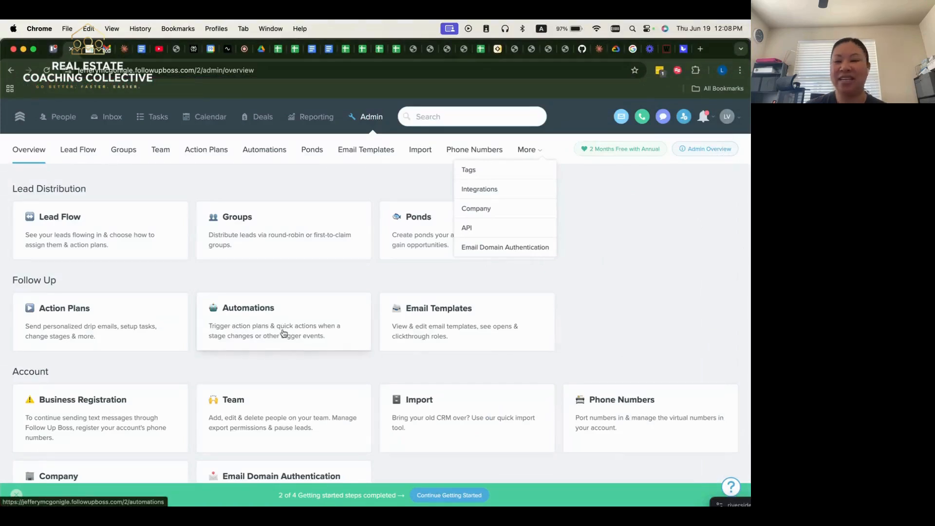
pyautogui.click(606, 266)
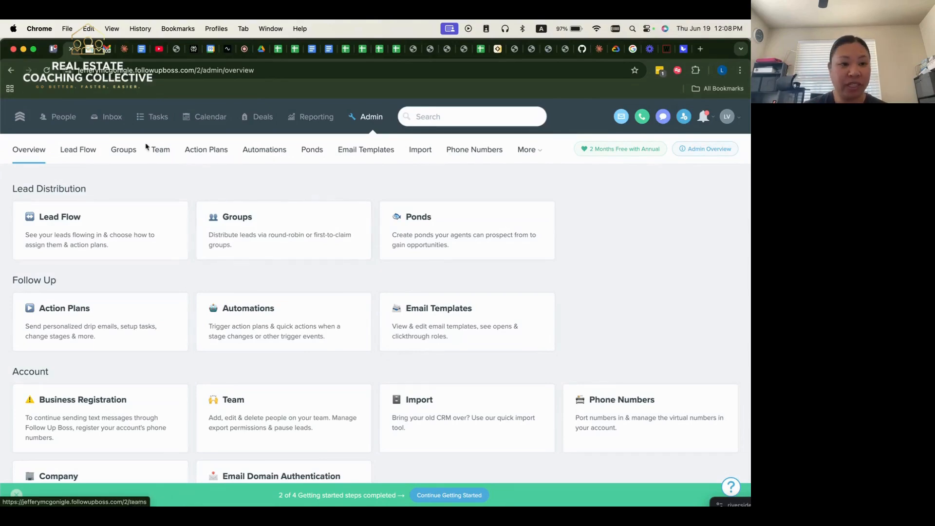
pyautogui.click(432, 118)
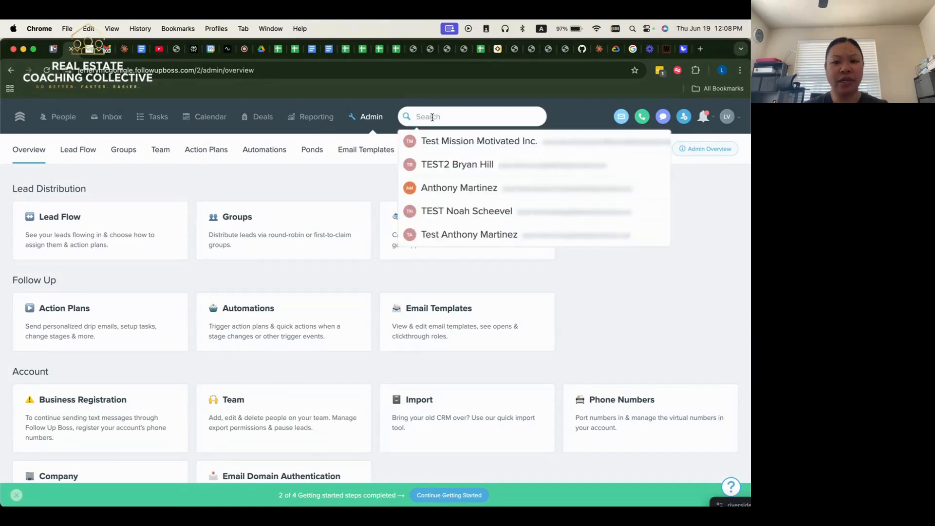
pyautogui.write('test bar')
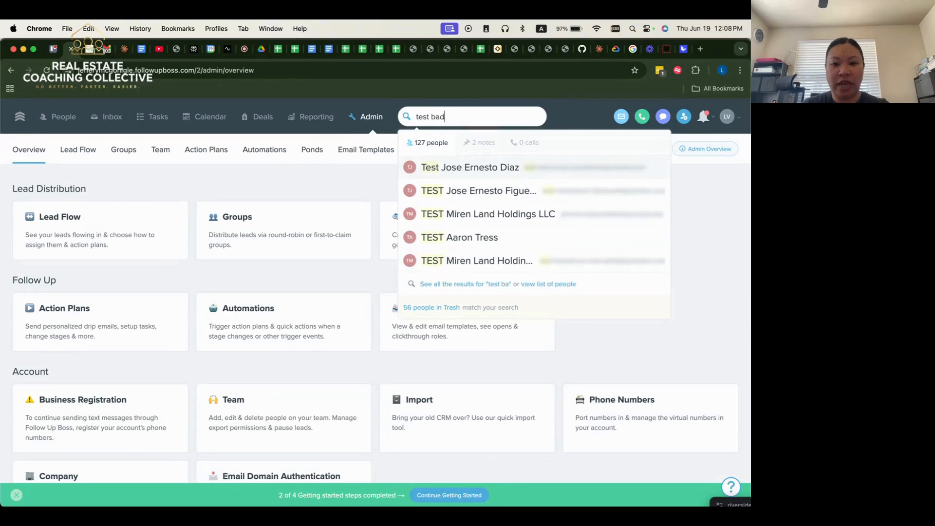
pyautogui.press('BackSpace')
pyautogui.write('rad')
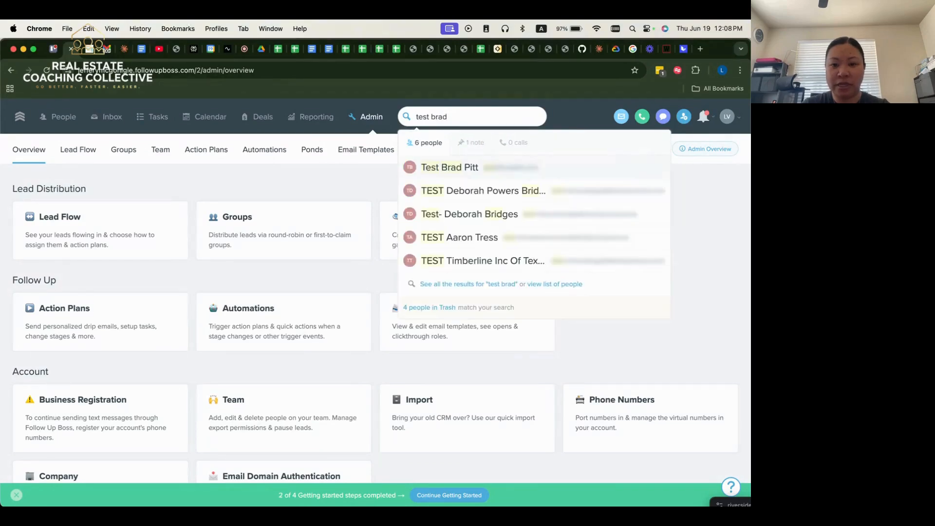
pyautogui.click(445, 173)
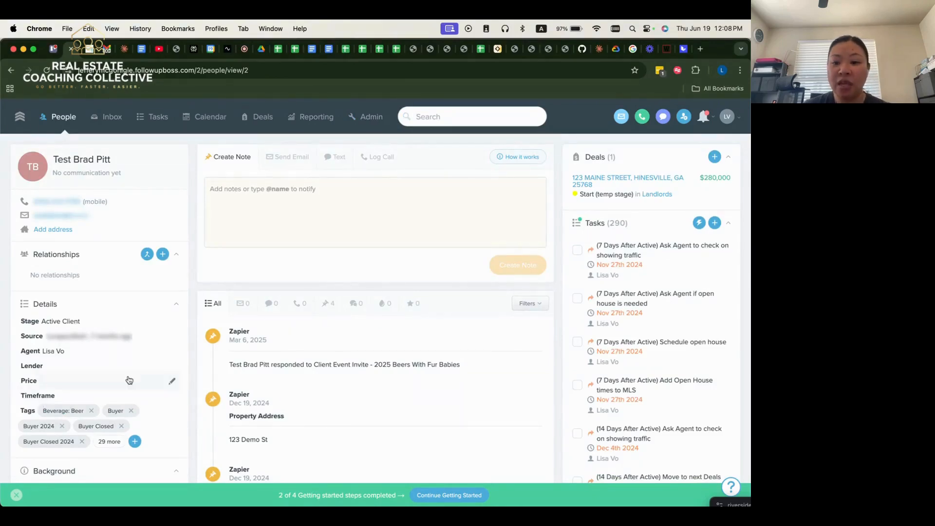
# Examine the contact's custom fields in the LISTING DETAILS and contact role groups, from the CMA fields to the lender fields.
pyautogui.scroll(-5, 129, 345)
pyautogui.scroll(-4, 129, 344)
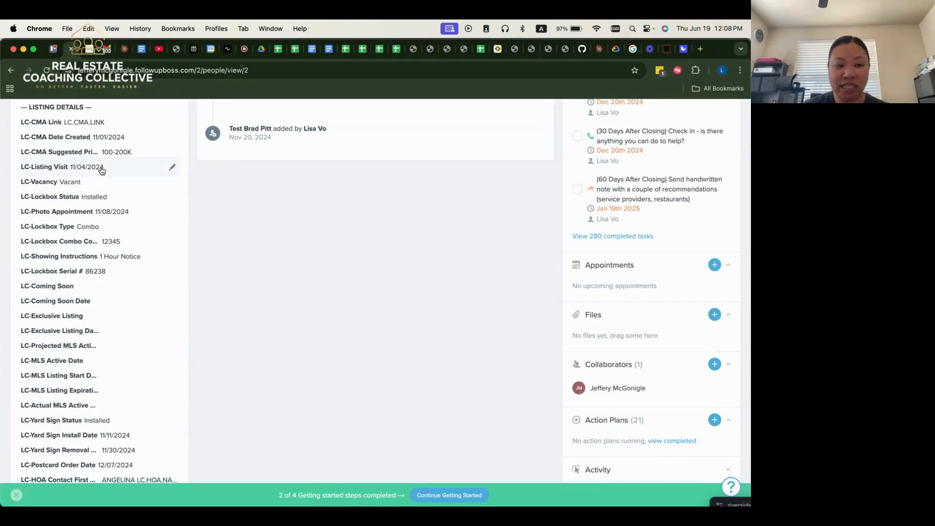
pyautogui.scroll(-2, 95, 387)
pyautogui.scroll(-1, 95, 388)
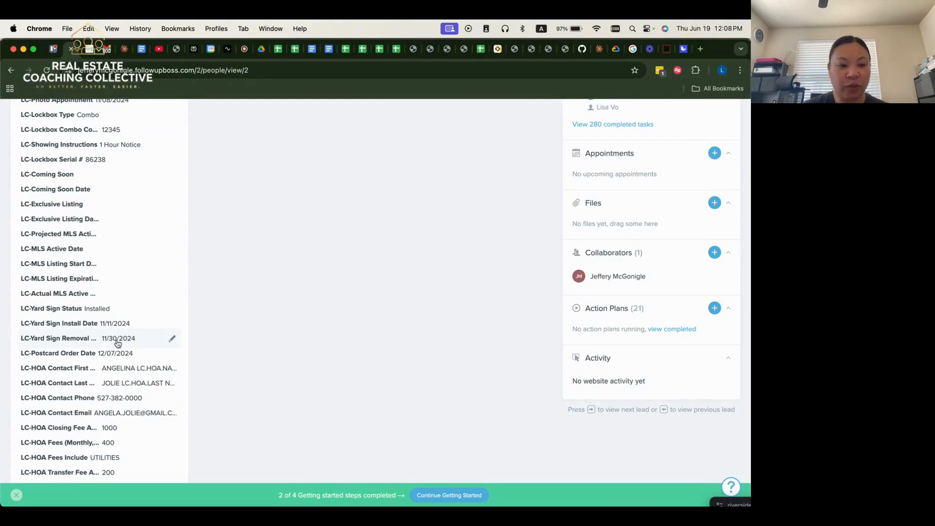
pyautogui.scroll(-5, 112, 382)
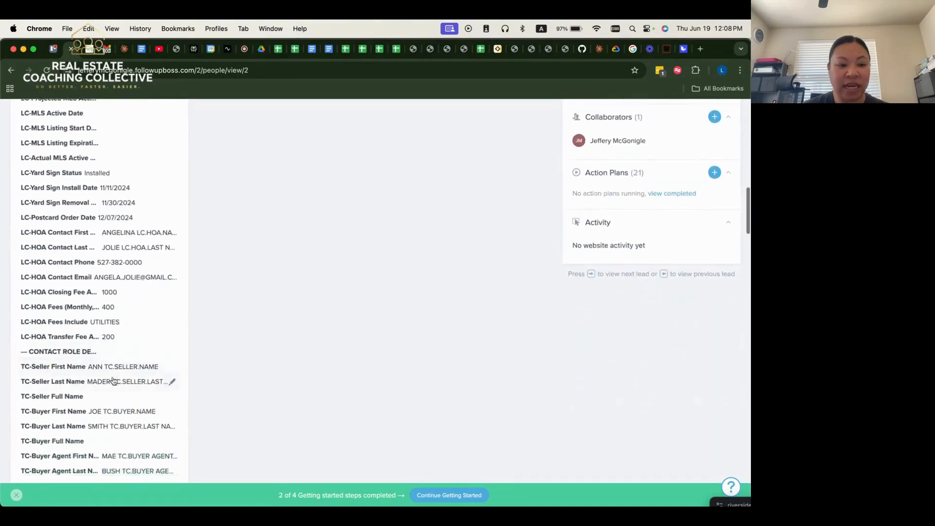
pyautogui.scroll(-2, 113, 381)
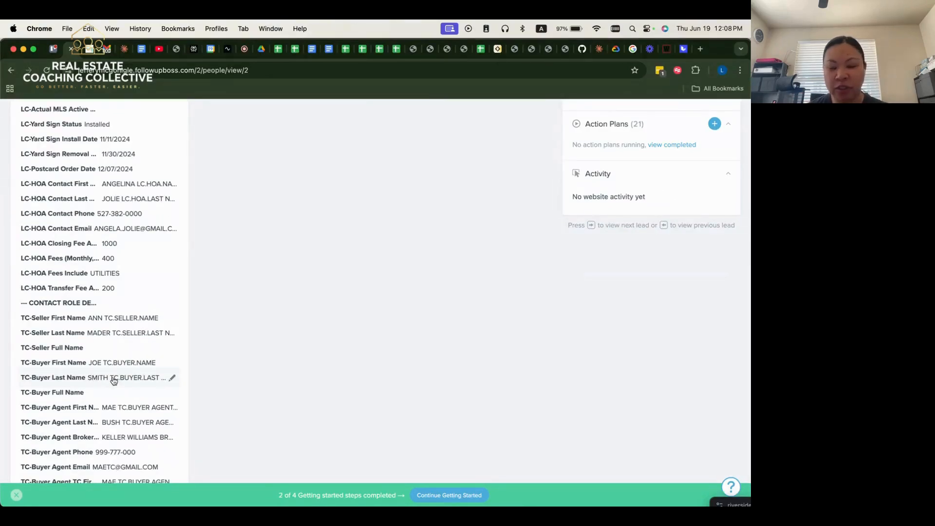
pyautogui.scroll(-18, 113, 381)
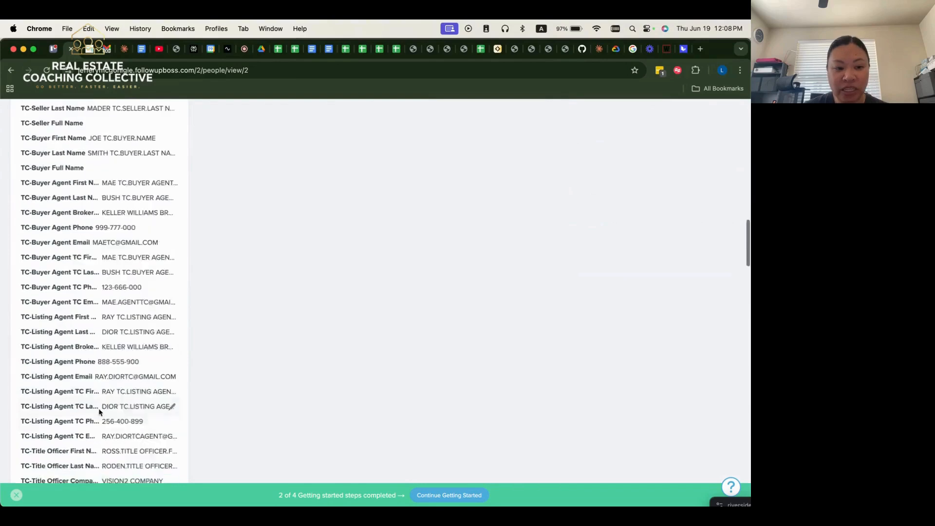
pyautogui.scroll(-10, 99, 410)
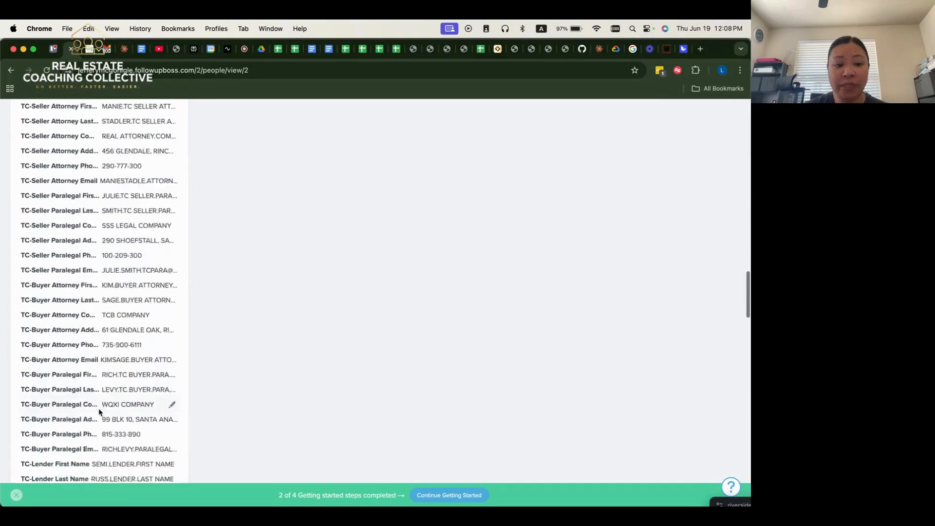
pyautogui.scroll(-8, 100, 413)
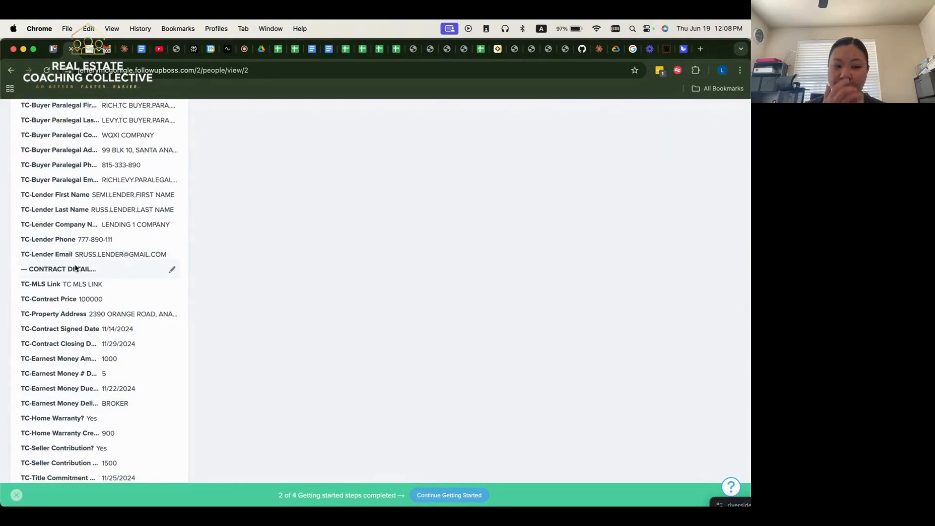
# Review the contact's contract detail fields, including contract closing date, earnest money, financing, appraisal, HOA and MUD/UD fields.
pyautogui.scroll(-2, 90, 341)
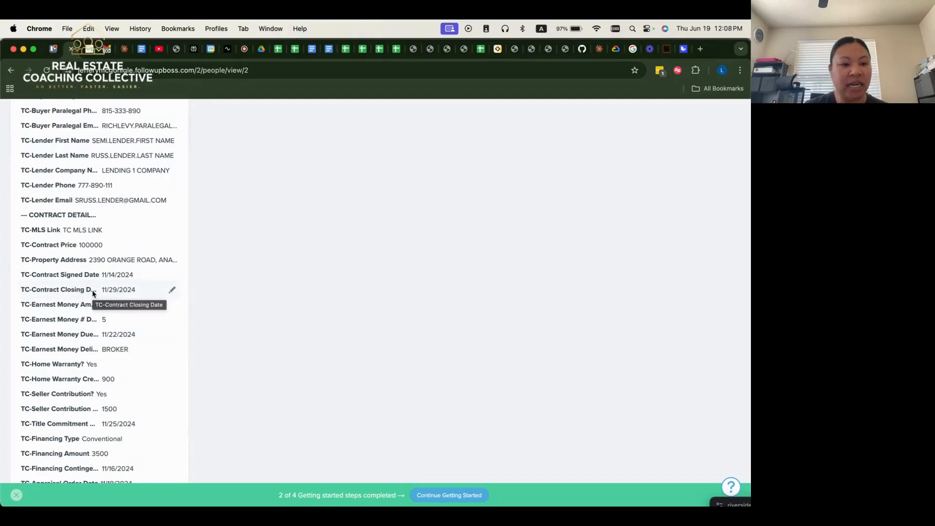
pyautogui.scroll(-2, 90, 317)
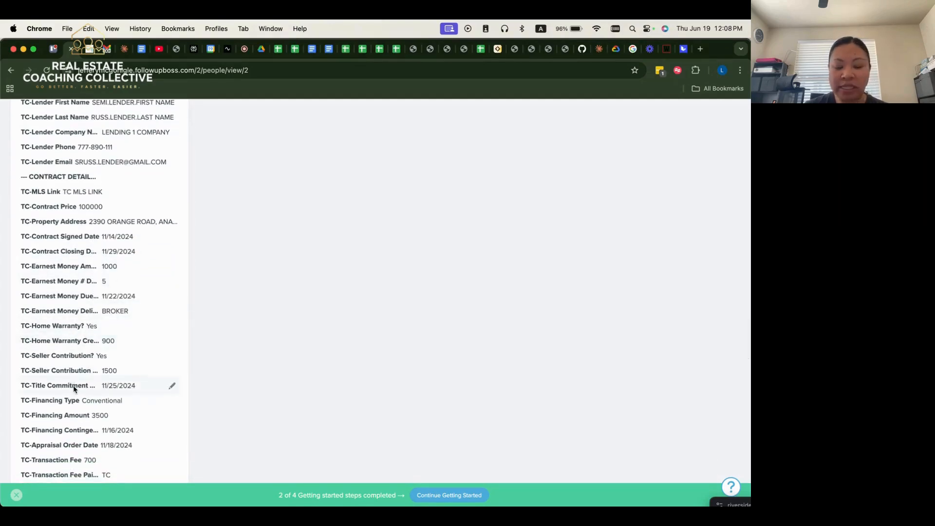
pyautogui.scroll(-3, 74, 388)
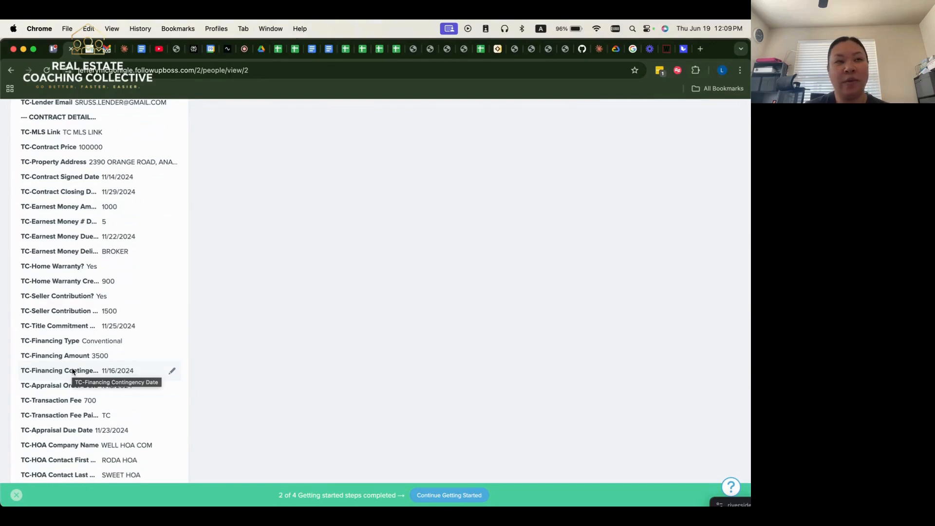
pyautogui.scroll(-4, 72, 372)
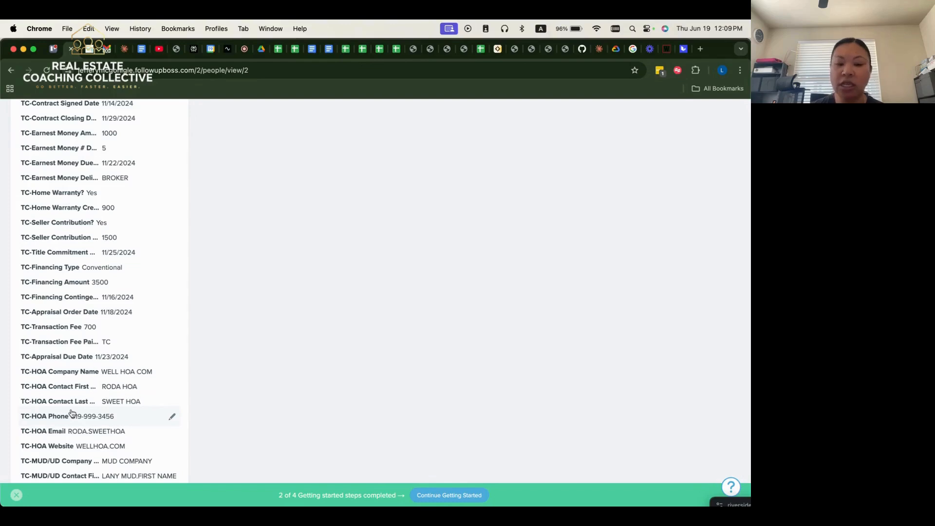
pyautogui.scroll(-3, 72, 413)
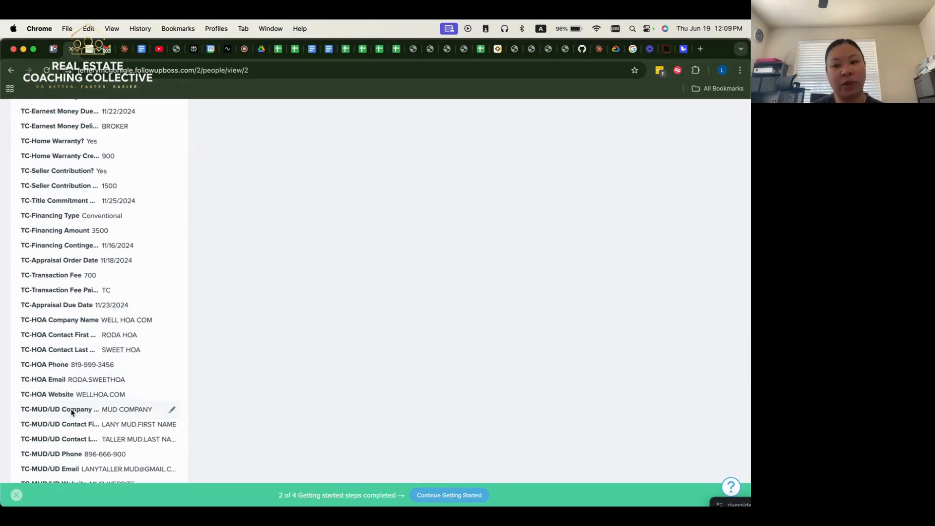
# Review the contact's inspection, closing and leasing detail fields, and return to the beginning of the record.
pyautogui.scroll(-10, 72, 413)
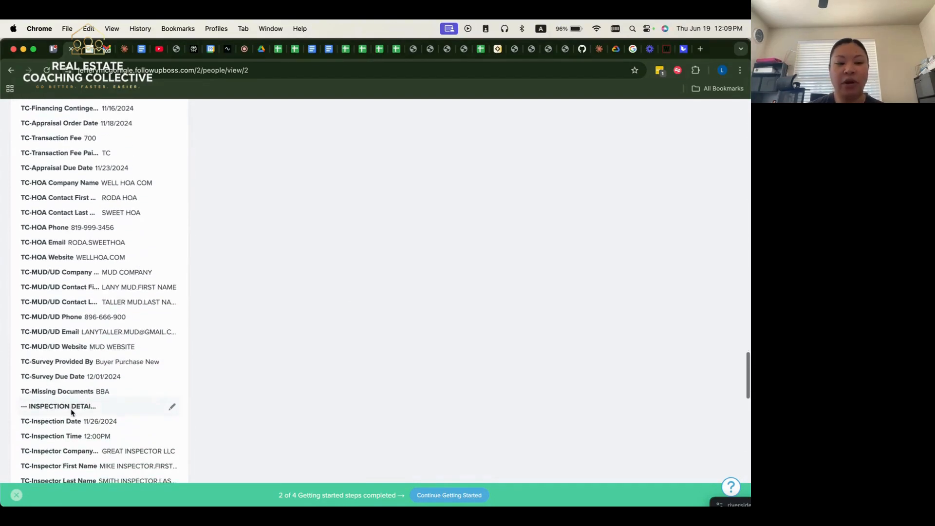
pyautogui.scroll(-10, 72, 413)
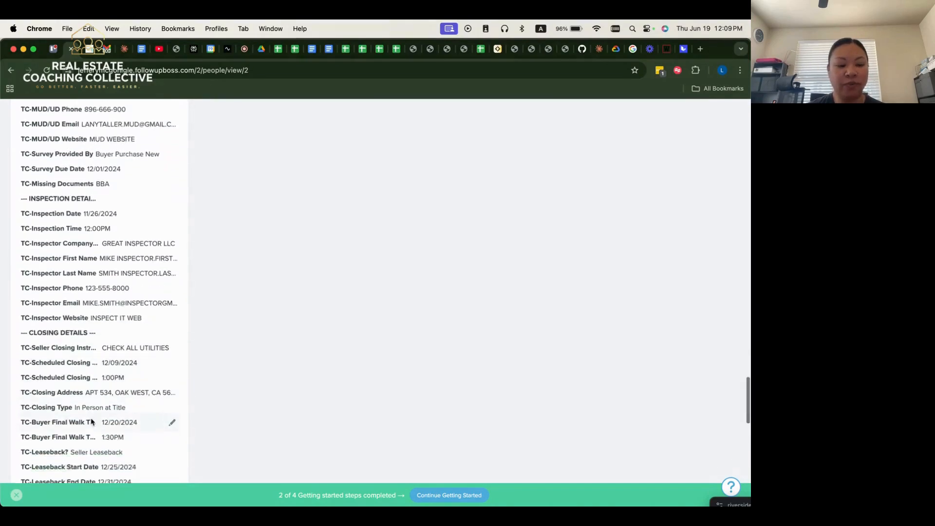
pyautogui.scroll(-6, 78, 410)
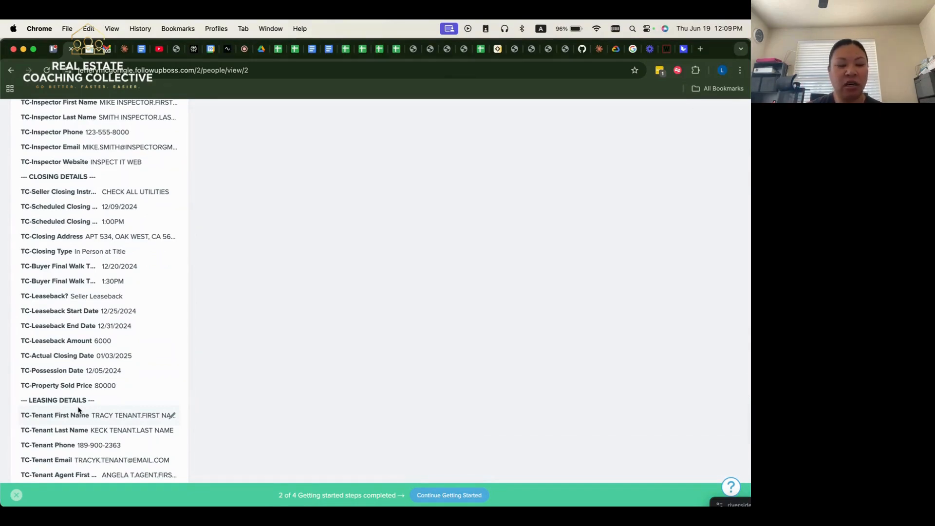
pyautogui.scroll(-2, 78, 411)
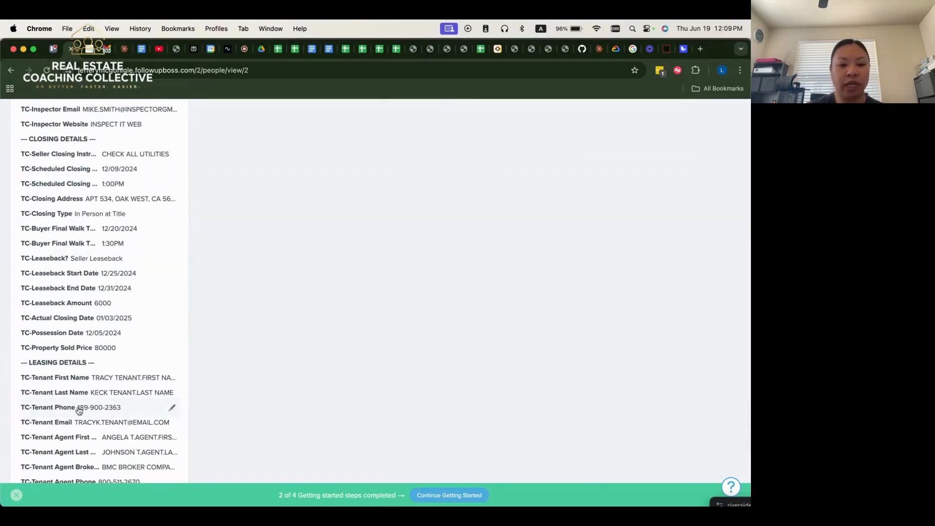
pyautogui.scroll(-15, 79, 410)
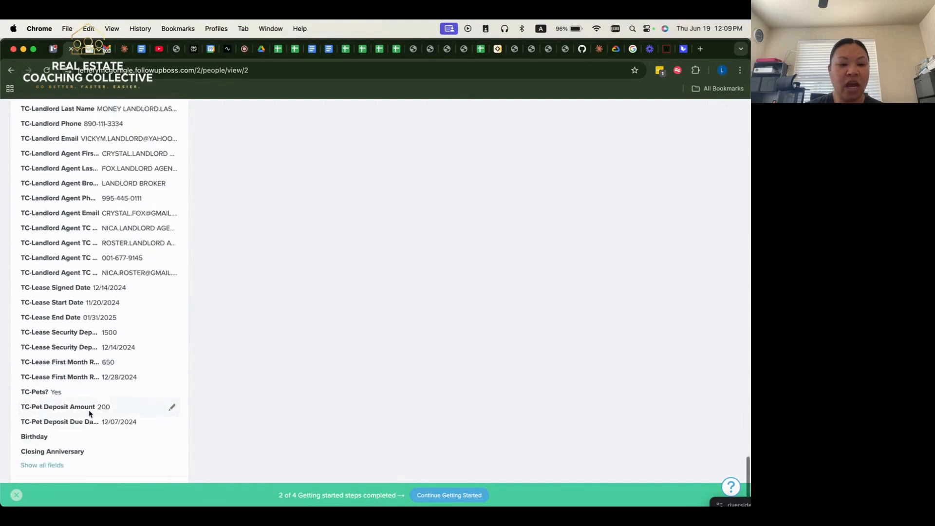
pyautogui.scroll(1, 100, 273)
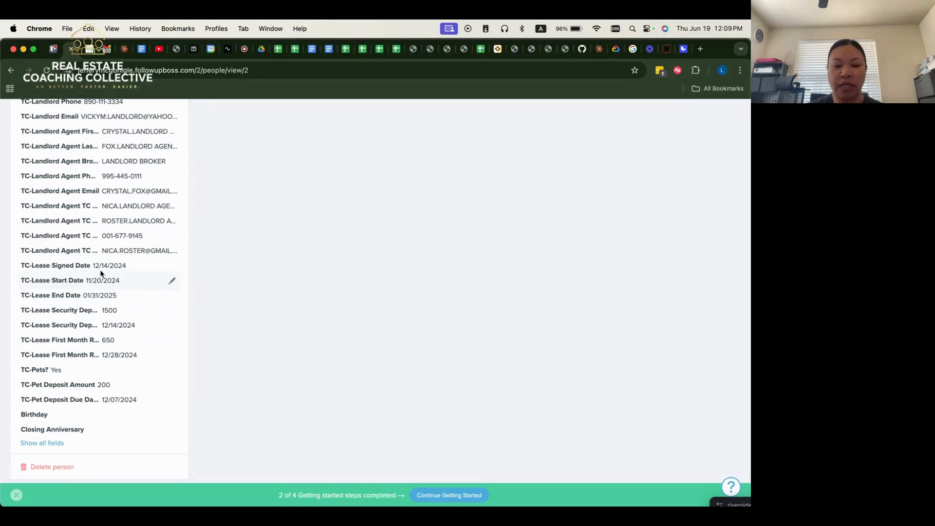
pyautogui.scroll(3, 101, 273)
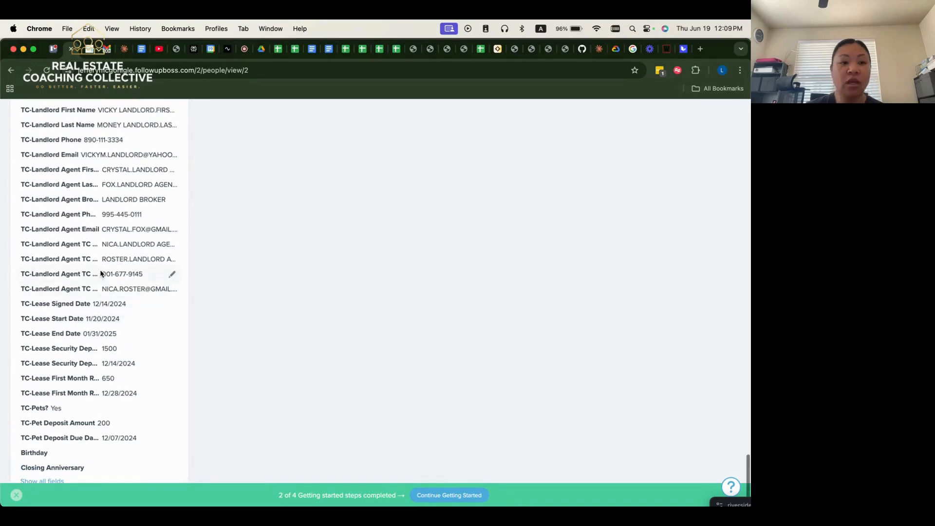
pyautogui.scroll(15, 101, 303)
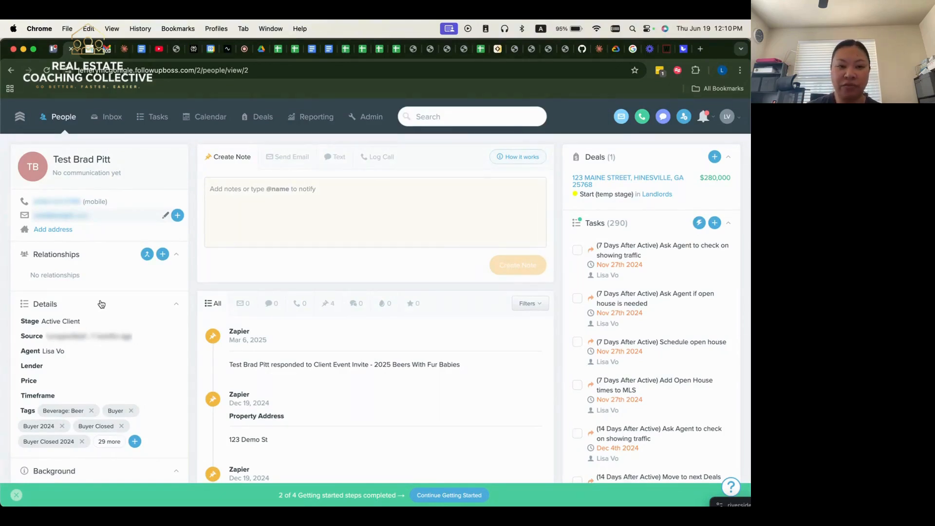
# Open the people list and look through its smart lists, including the LC and TC lists.
pyautogui.click(56, 119)
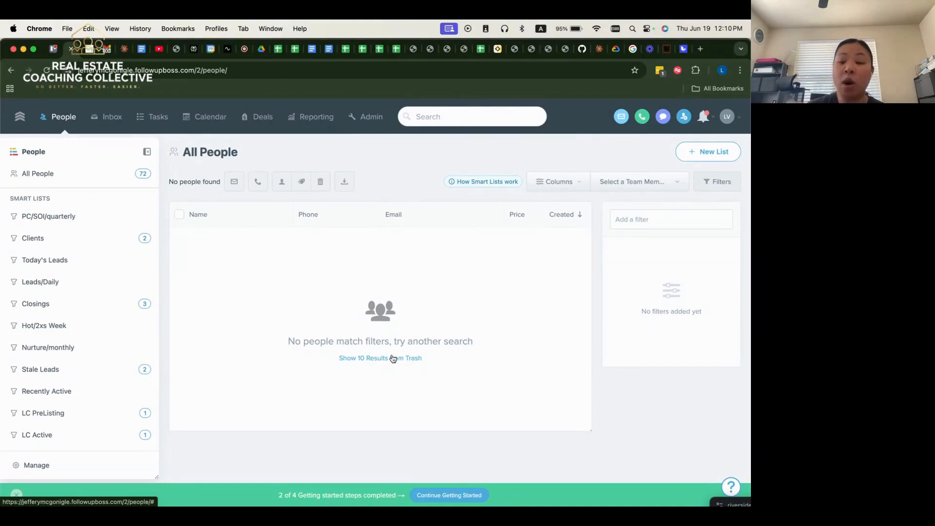
pyautogui.scroll(-3, 114, 346)
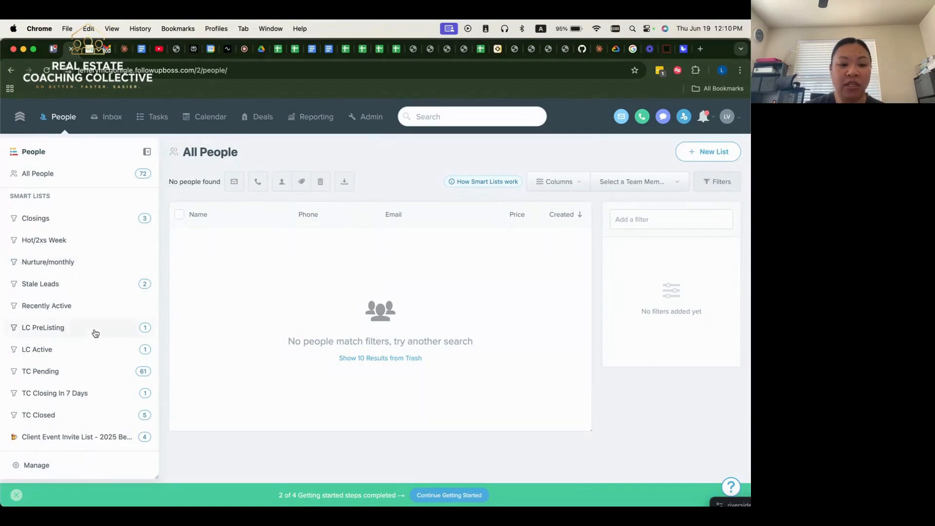
pyautogui.scroll(3, 92, 332)
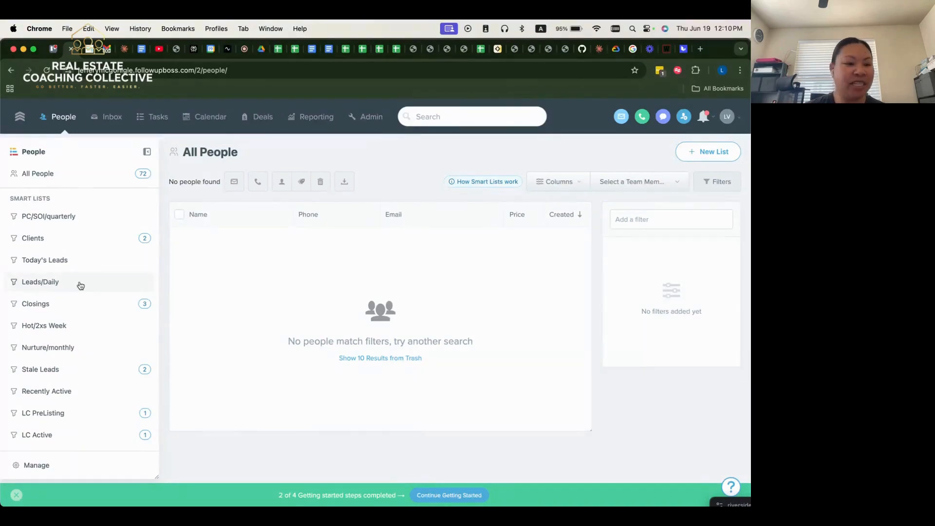
pyautogui.scroll(-3, 80, 285)
pyautogui.scroll(3, 78, 307)
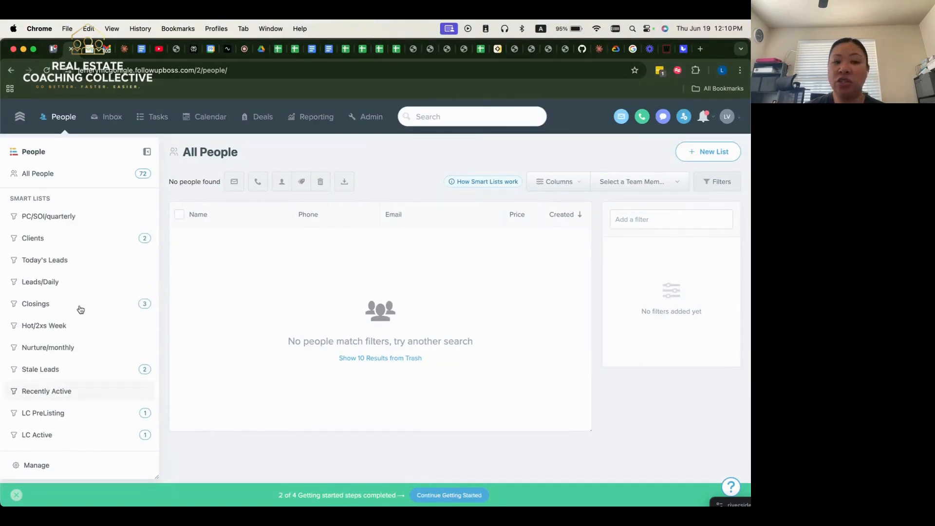
pyautogui.scroll(-3, 89, 330)
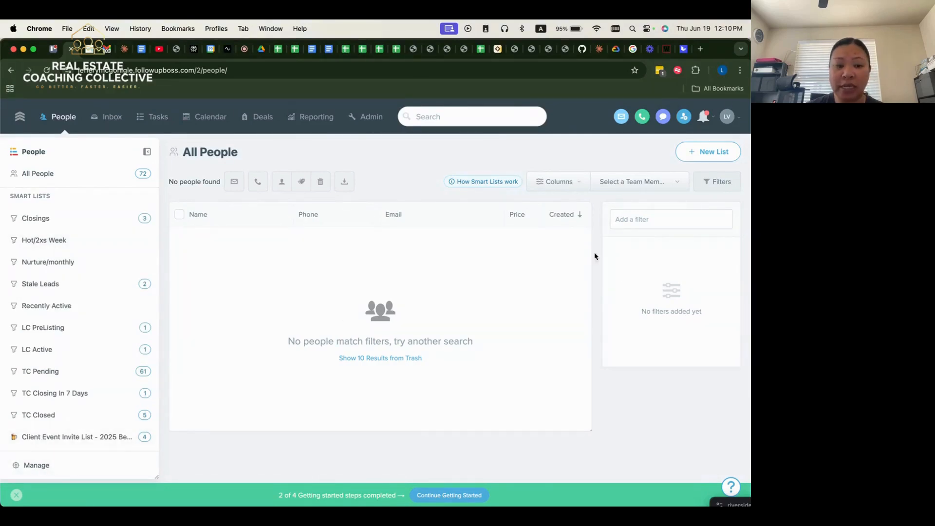
# Search the people filters for "date" and add the TC-Inspection Date custom field as a filter on All People.
pyautogui.click(655, 189)
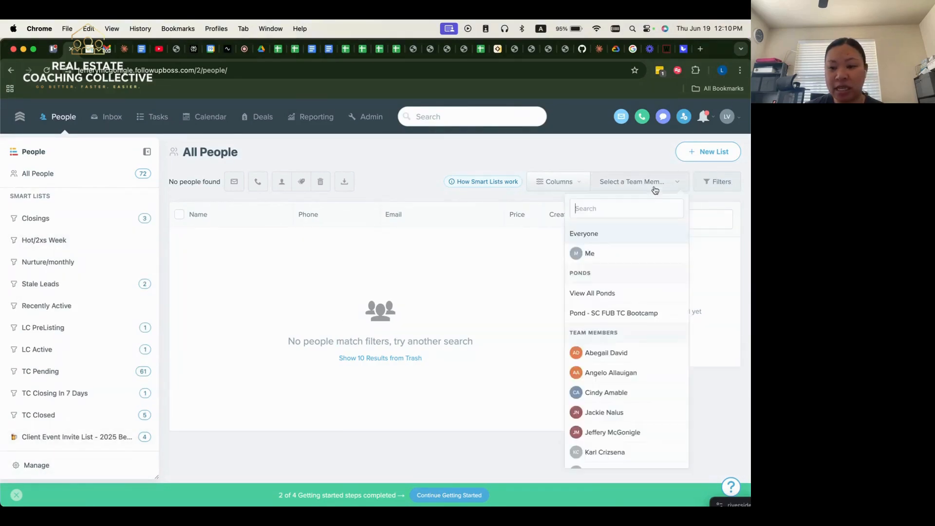
pyautogui.click(702, 222)
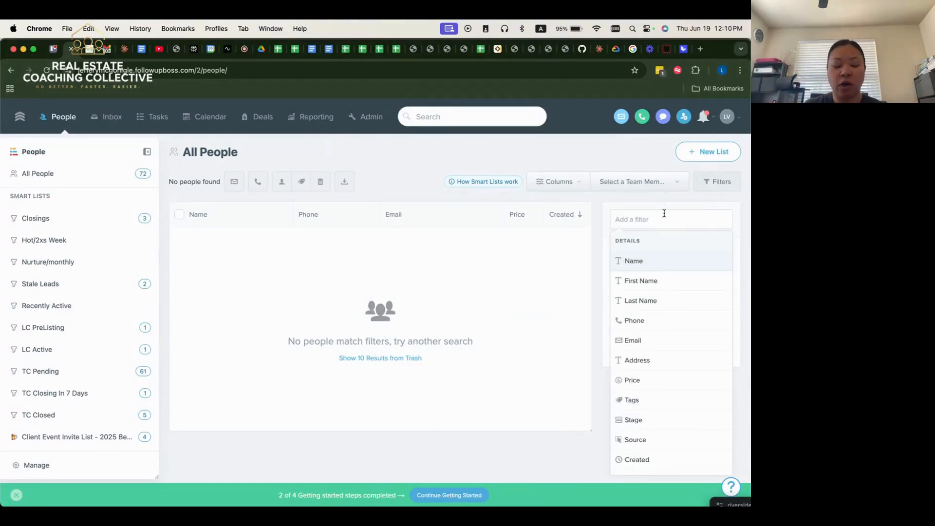
pyautogui.write('date')
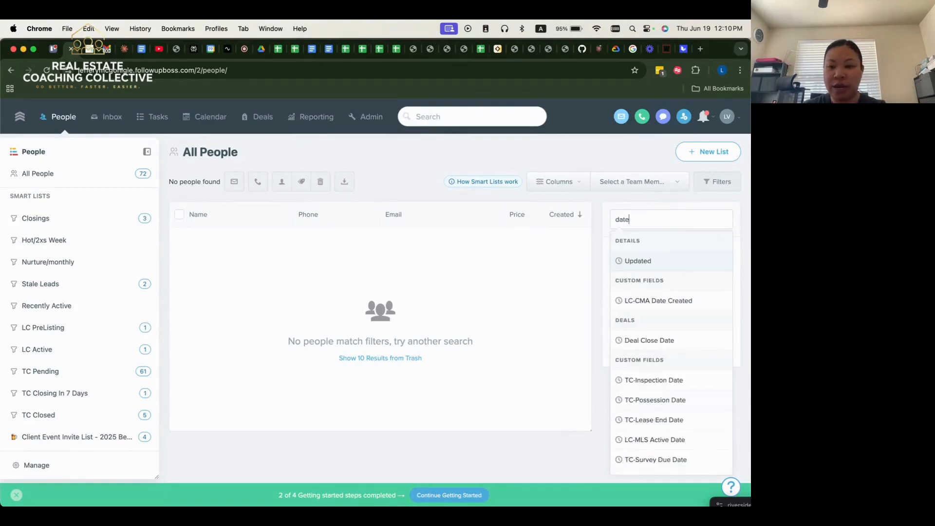
pyautogui.scroll(-3, 664, 305)
pyautogui.scroll(-1, 665, 311)
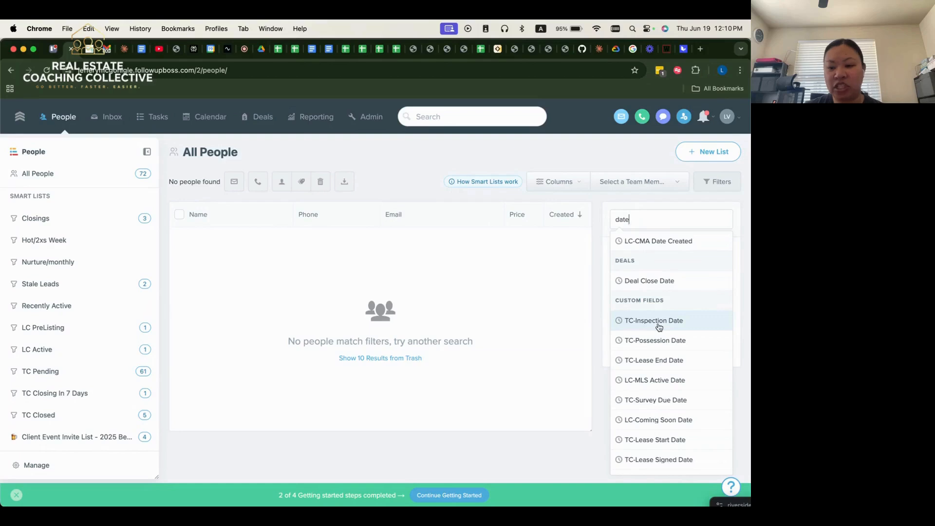
pyautogui.click(660, 326)
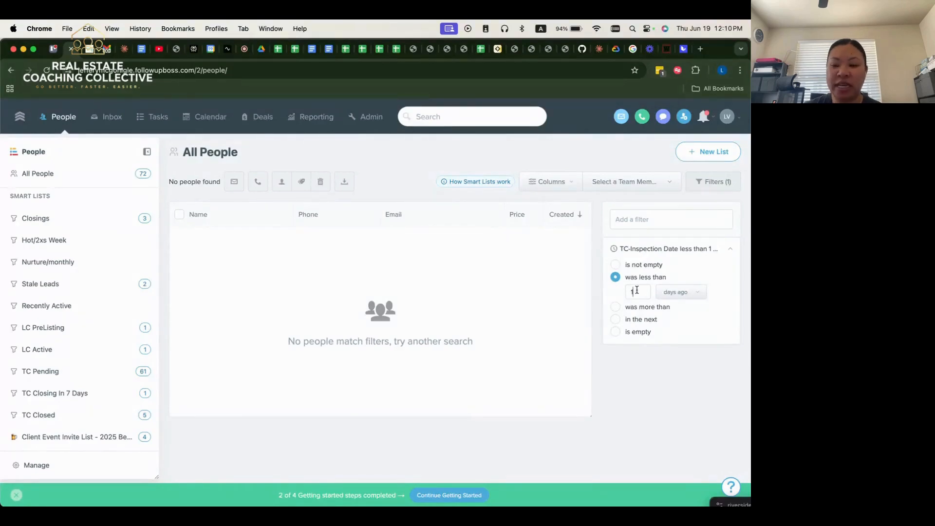
# Set the TC-Inspection Date filter to in the next 7 days.
pyautogui.click(617, 319)
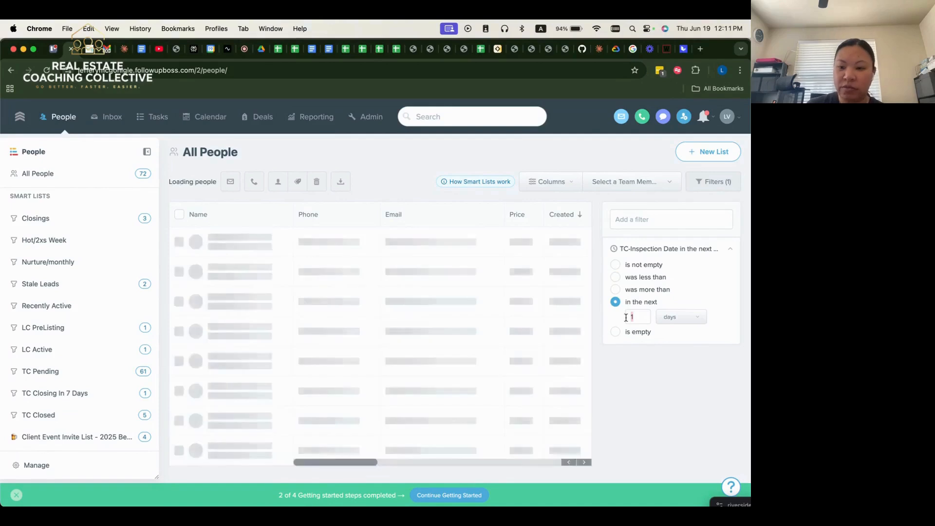
pyautogui.press('BackSpace')
pyautogui.write('7')
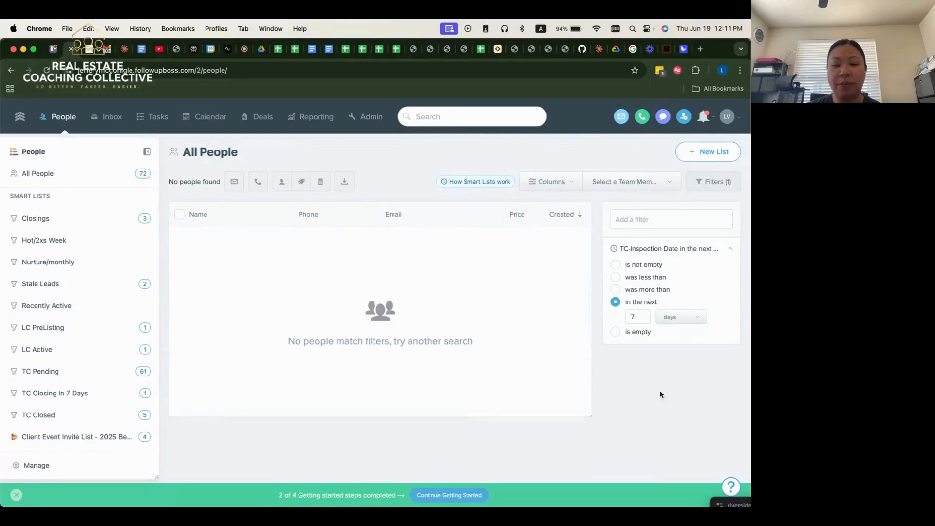
# Try the "was less than" condition on the inspection date filter and switch it back to in the next 1 day.
pyautogui.click(615, 277)
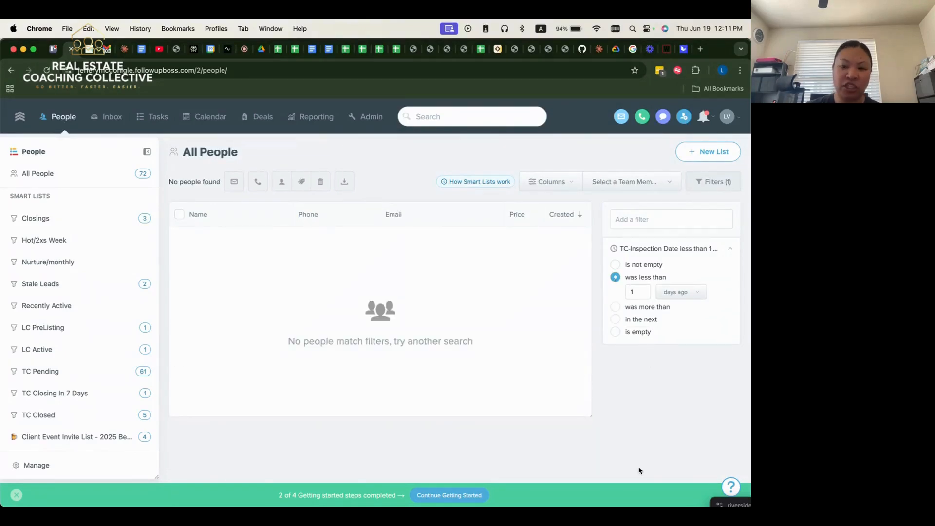
pyautogui.click(617, 321)
pyautogui.moveTo(636, 316); pyautogui.dragTo(628, 316)
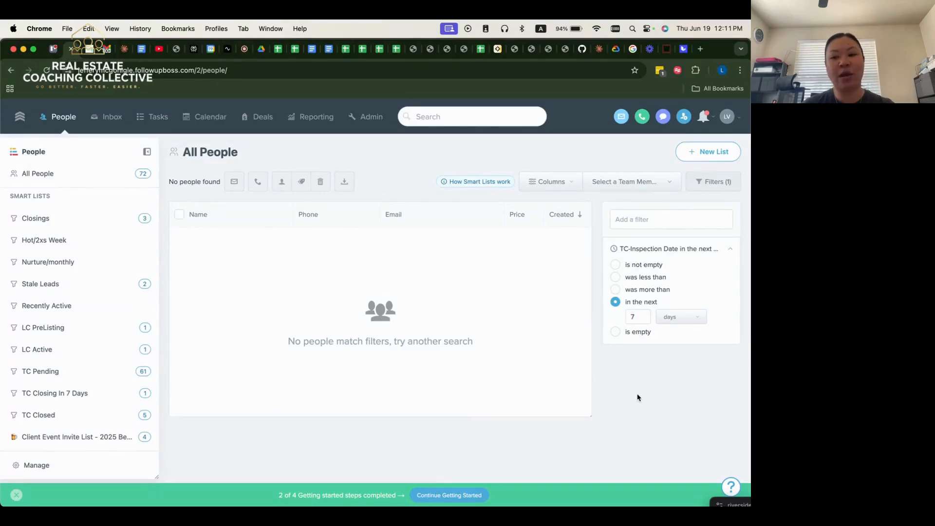
pyautogui.moveTo(637, 317); pyautogui.dragTo(626, 317)
pyautogui.write('1')
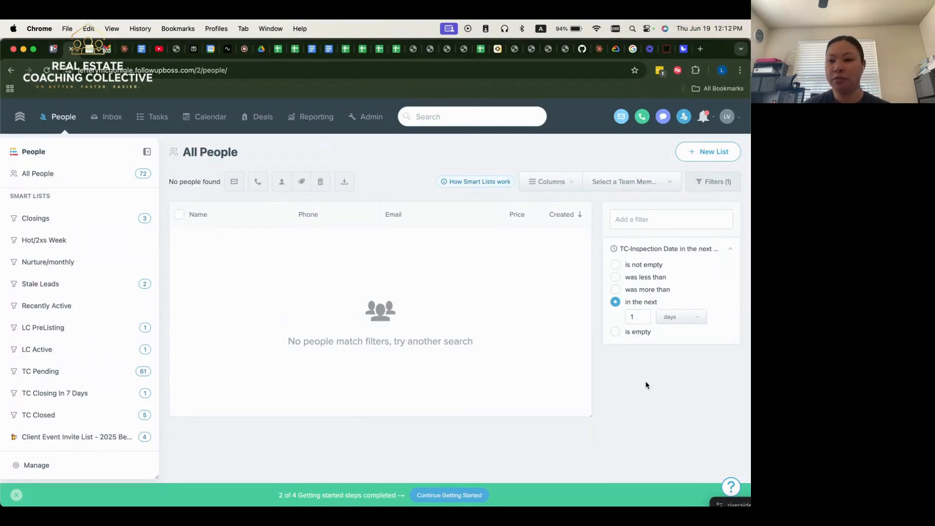
# Search the filters for "date" again and examine the LC and TC date custom fields that can be used as filters.
pyautogui.click(641, 220)
pyautogui.write('date')
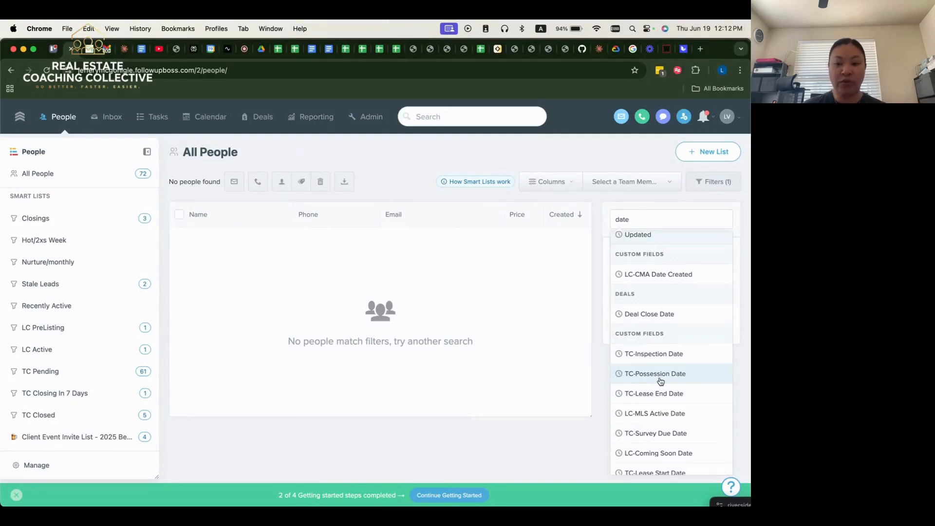
pyautogui.scroll(-2, 661, 382)
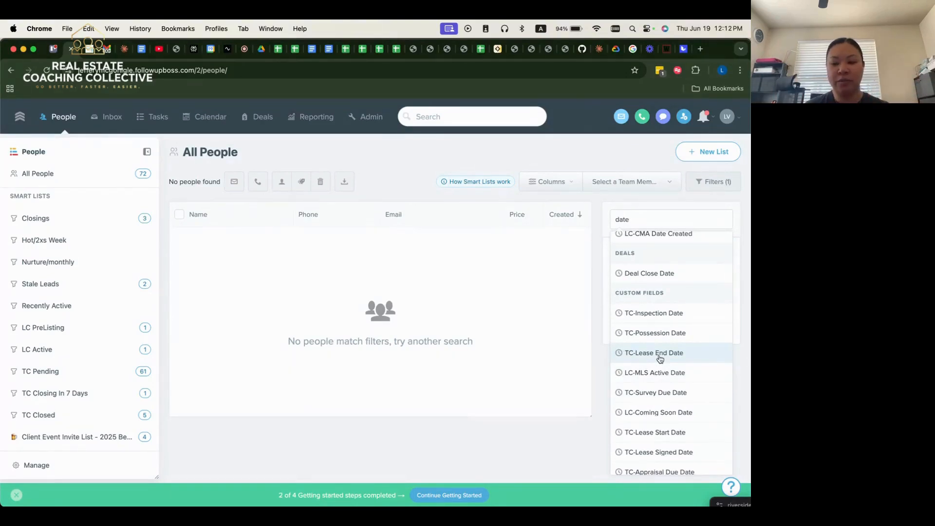
pyautogui.scroll(-1, 661, 359)
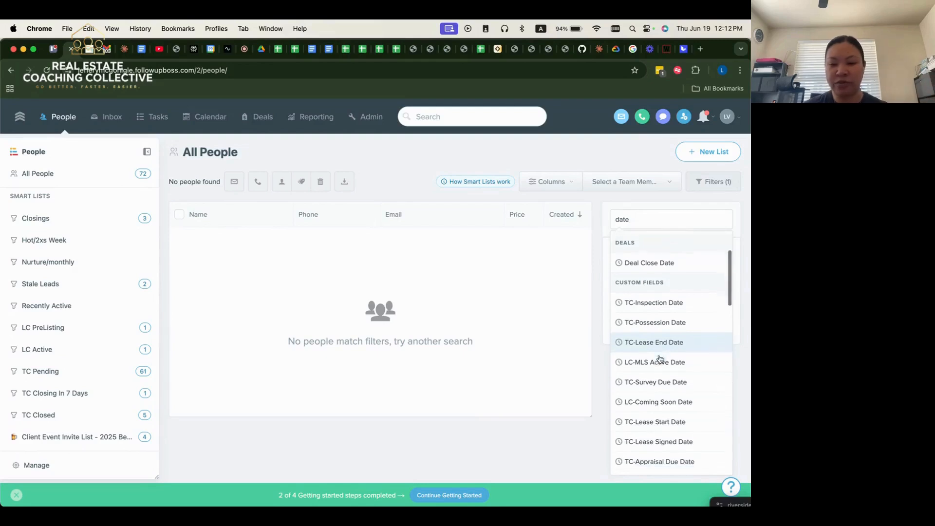
pyautogui.scroll(-1, 644, 341)
pyautogui.scroll(-2, 647, 363)
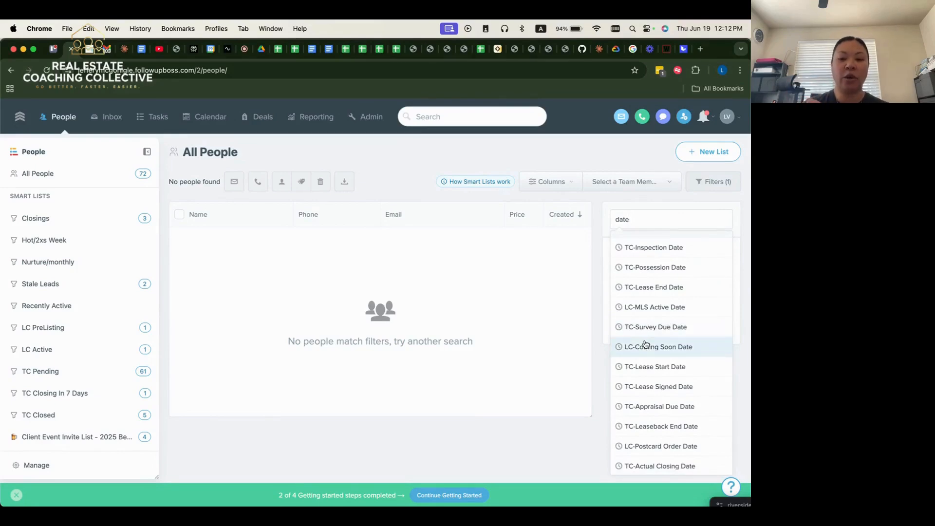
pyautogui.scroll(-4, 645, 346)
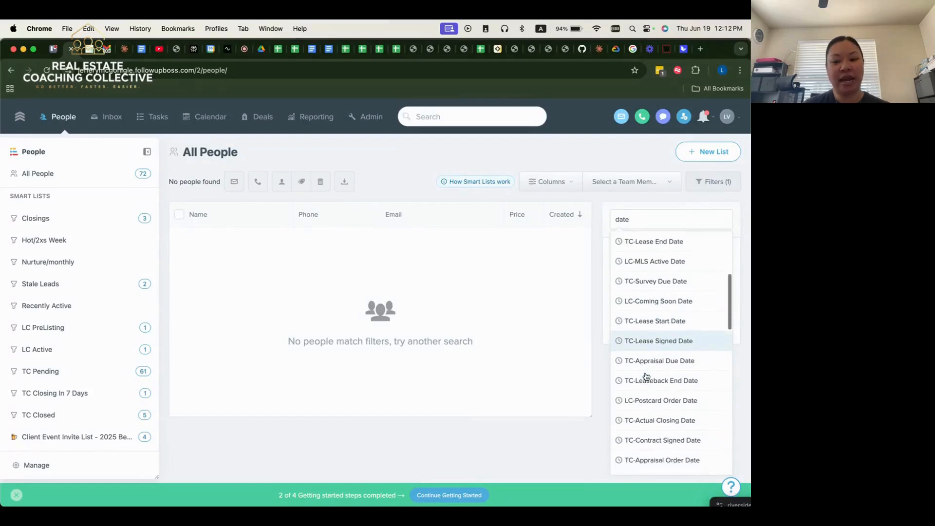
pyautogui.scroll(-7, 647, 376)
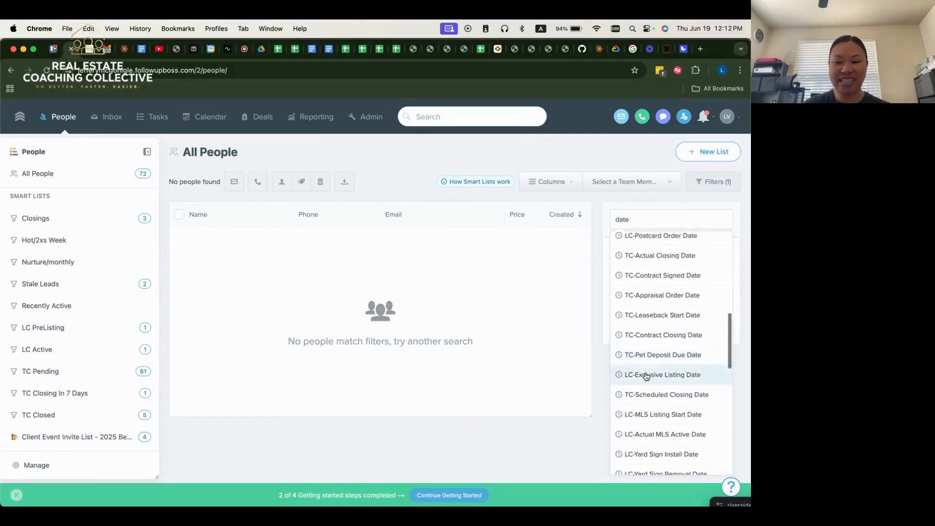
pyautogui.scroll(-7, 649, 421)
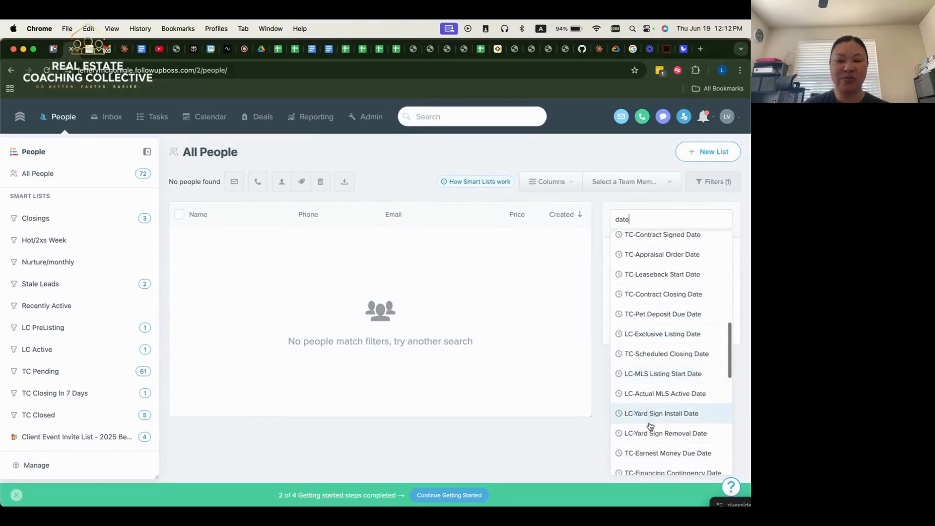
pyautogui.scroll(-8, 650, 406)
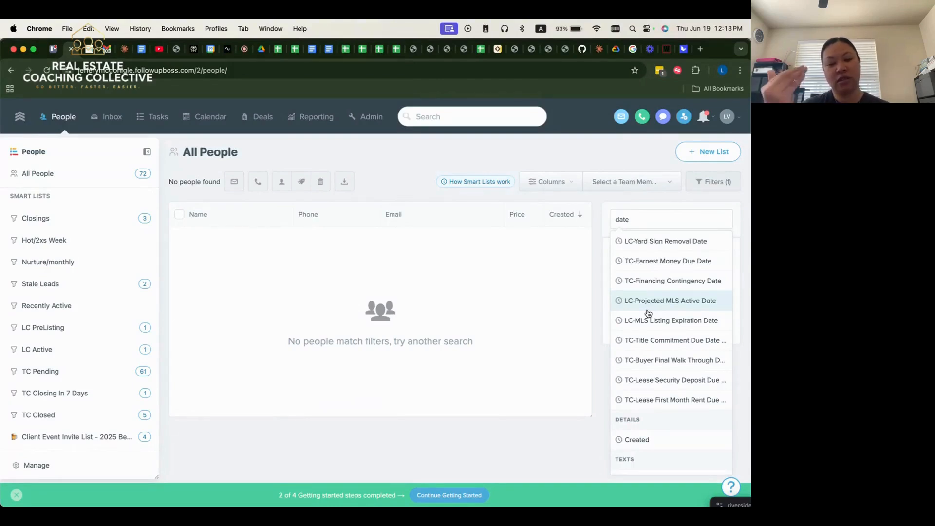
pyautogui.scroll(10, 648, 313)
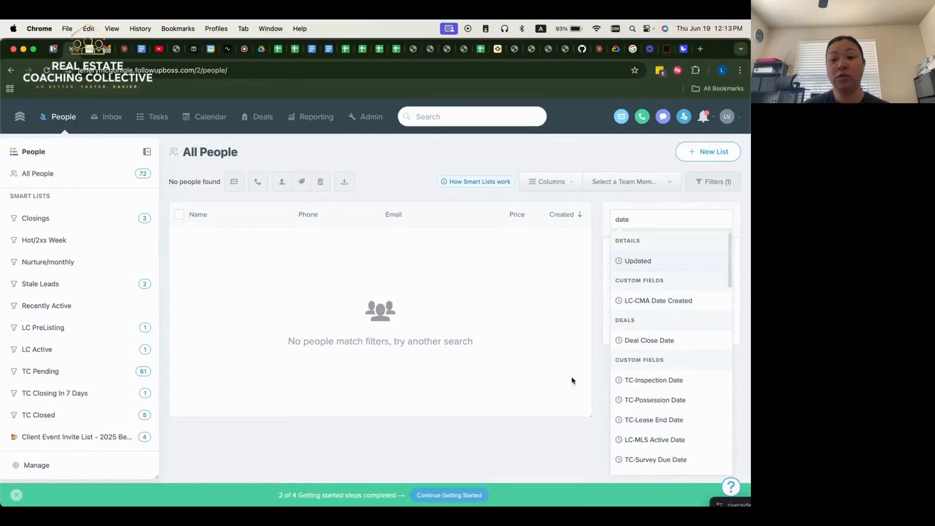
pyautogui.click(654, 380)
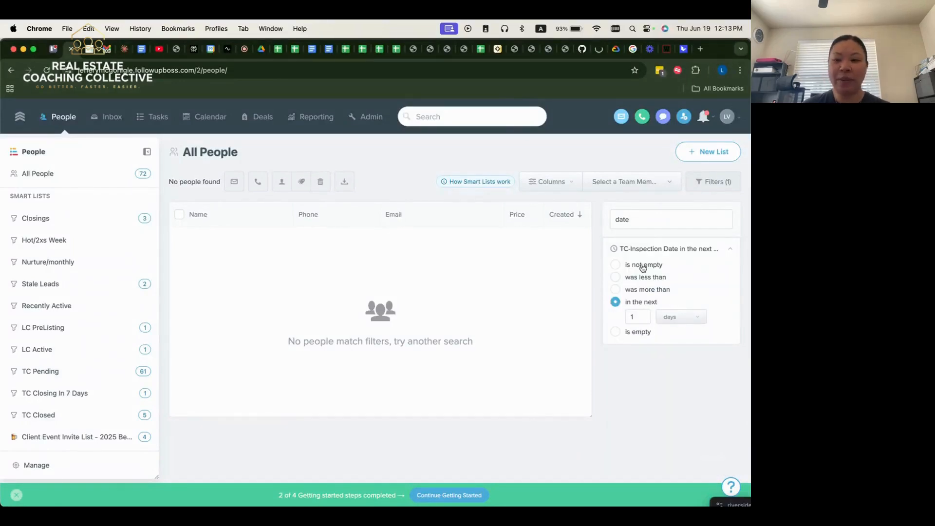
# Start a new smart list from the current filter and name it "TC-Inspections in the next 3 Days".
pyautogui.click(704, 155)
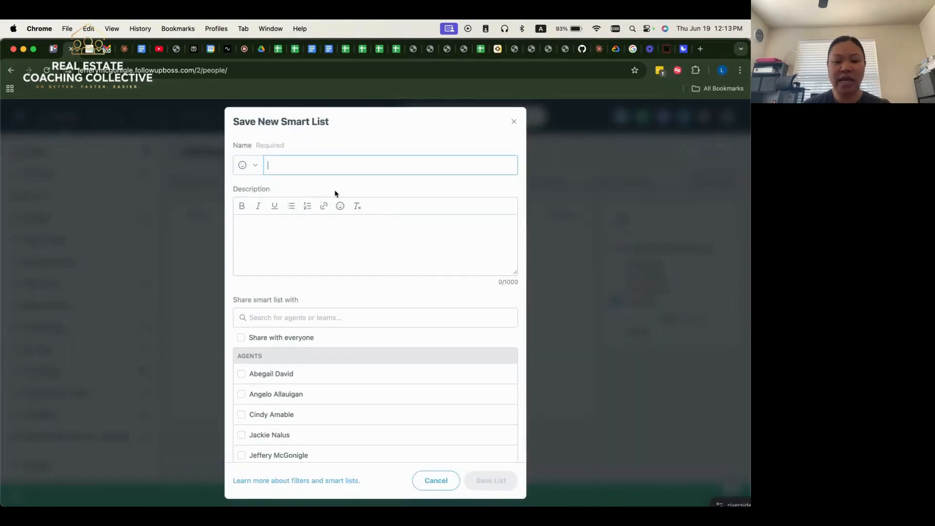
pyautogui.write('TC')
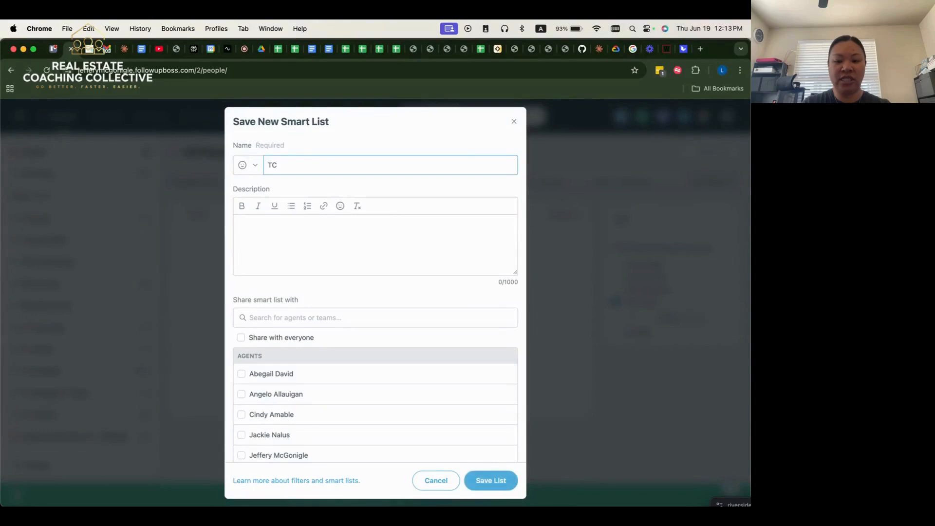
pyautogui.write('-Inspe')
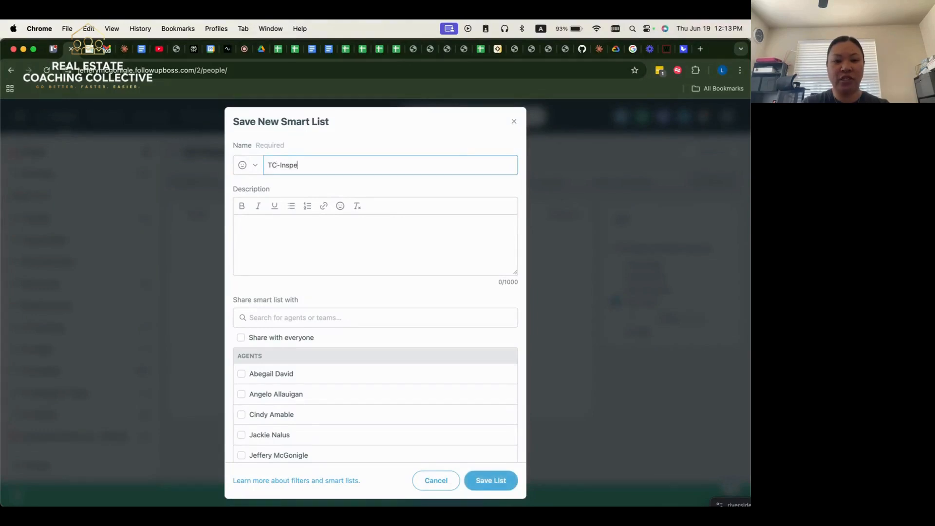
pyautogui.write('ctions in the next ')
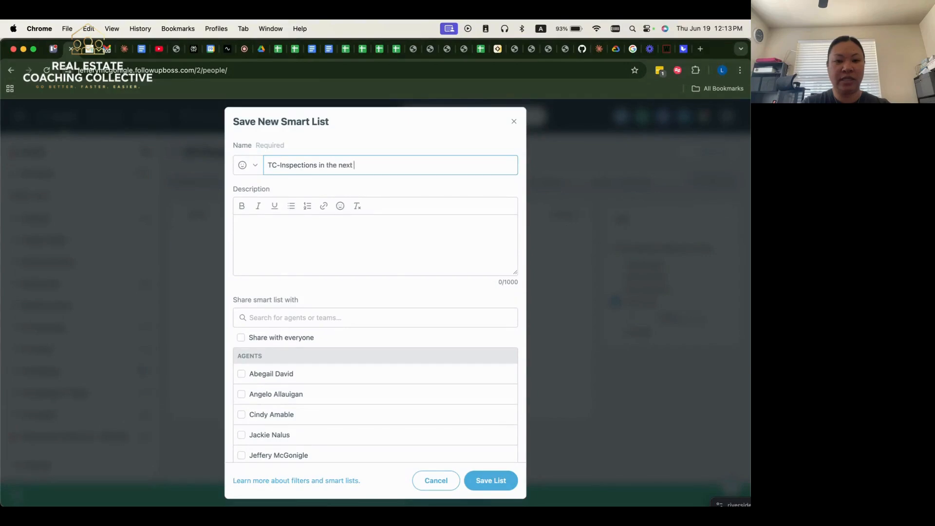
pyautogui.write('3 Days')
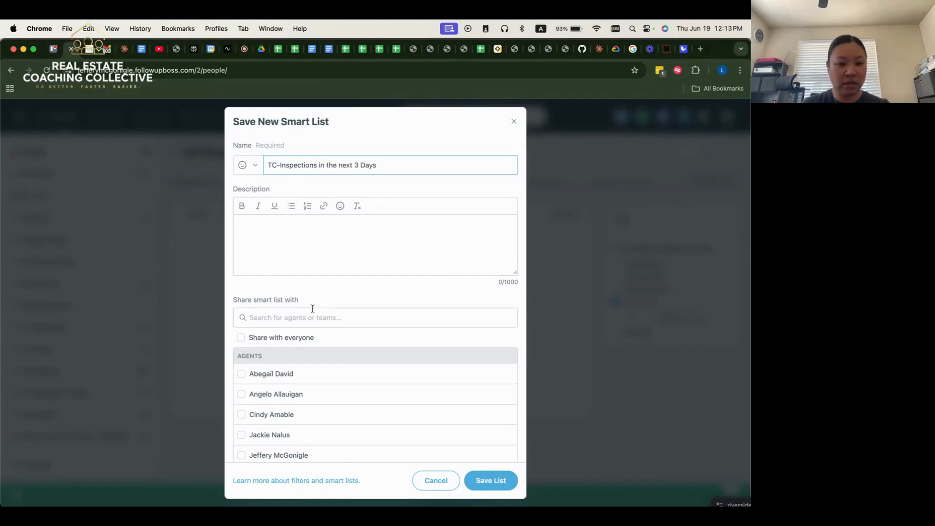
# Share the new smart list with the second-to-last agent listed and save it.
pyautogui.scroll(-5, 291, 372)
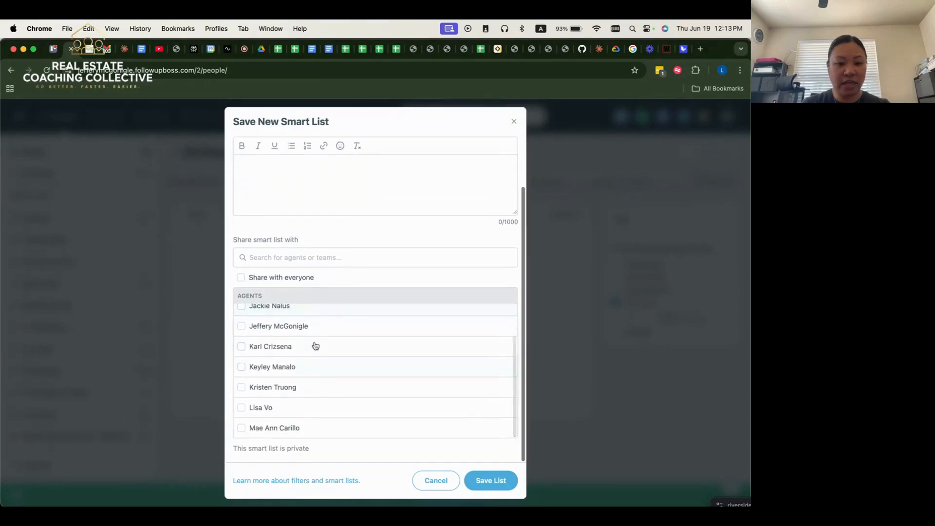
pyautogui.click(261, 408)
pyautogui.scroll(5, 356, 383)
pyautogui.scroll(3, 356, 379)
pyautogui.scroll(-3, 370, 296)
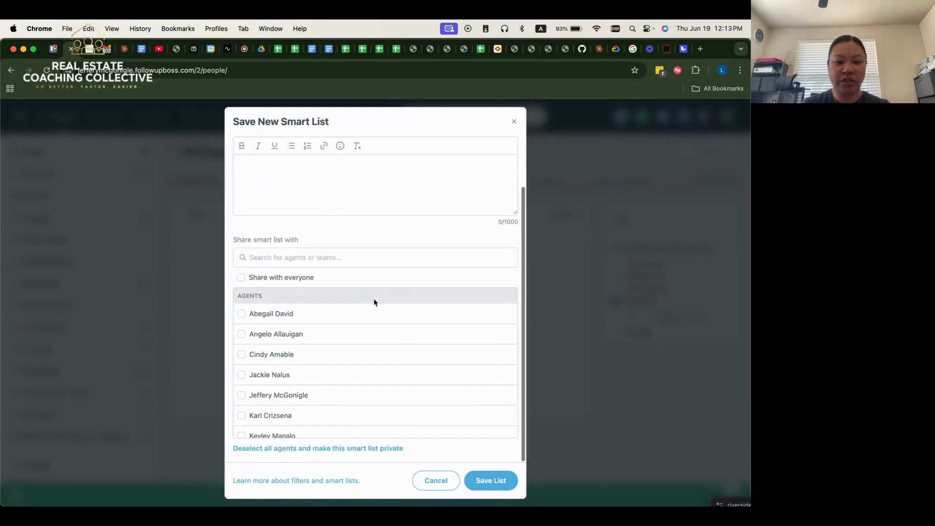
pyautogui.click(478, 482)
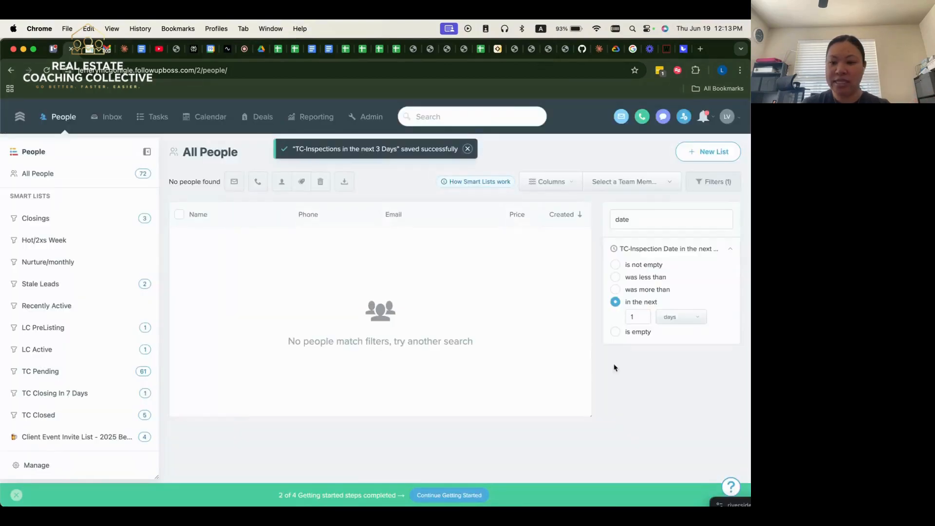
pyautogui.click(638, 318)
pyautogui.press('BackSpace')
pyautogui.write('3')
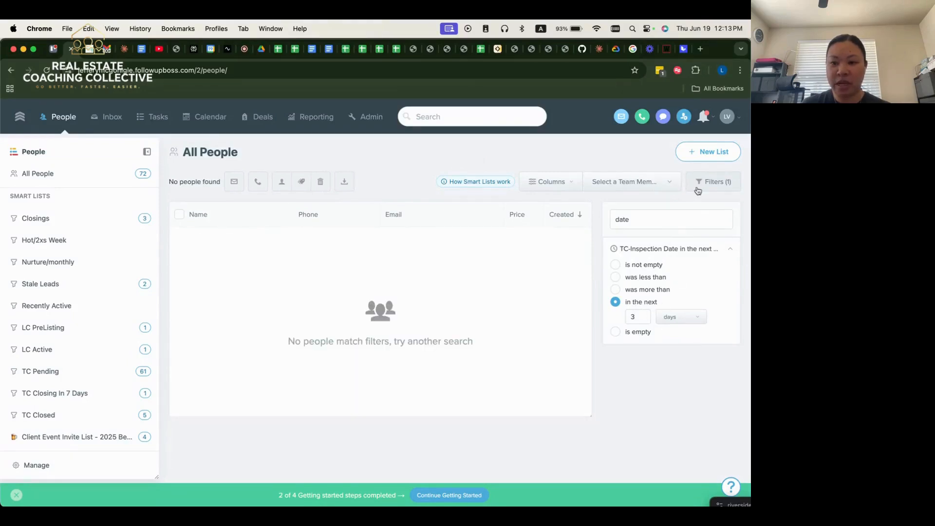
pyautogui.click(707, 152)
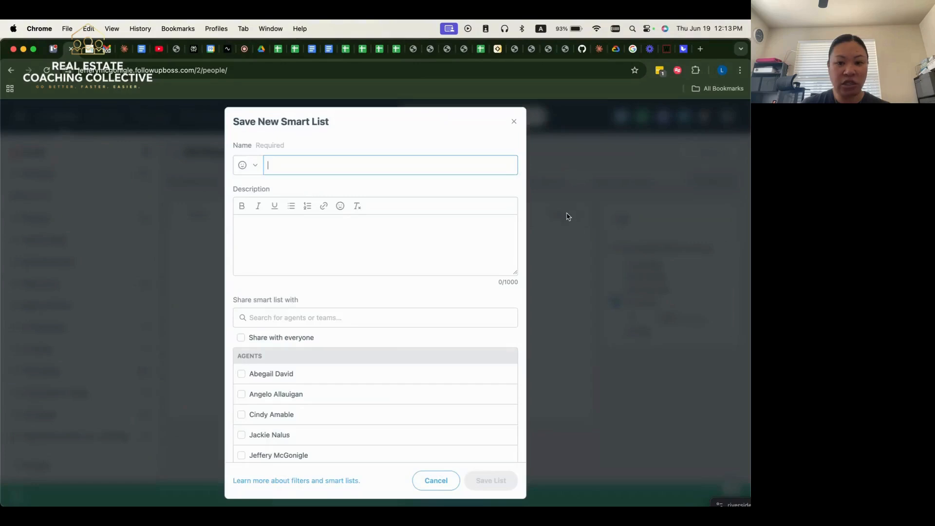
pyautogui.click(516, 122)
# Open the TC-Inspections In The Next 3 Days list, set its inspection date filter to the next 3 days and update the list.
pyautogui.scroll(-1, 80, 302)
pyautogui.click(67, 439)
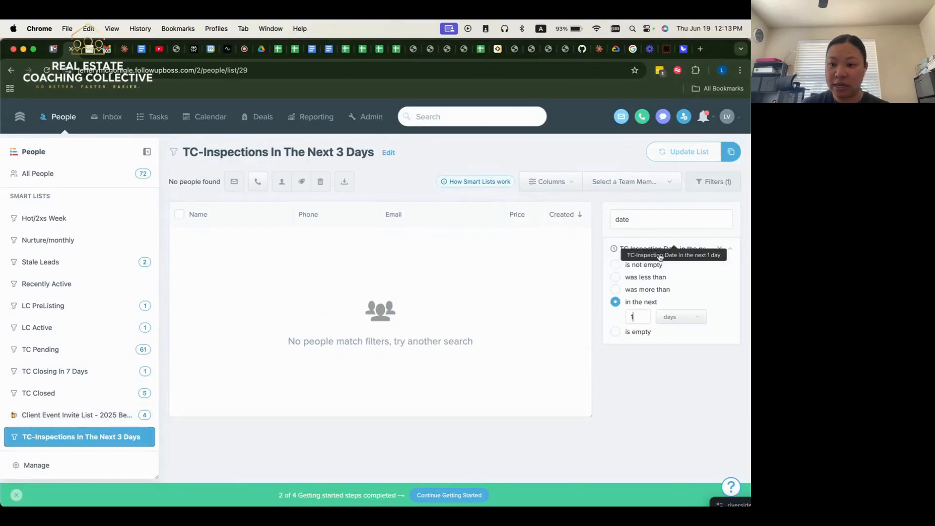
pyautogui.doubleClick(633, 316)
pyautogui.write('3')
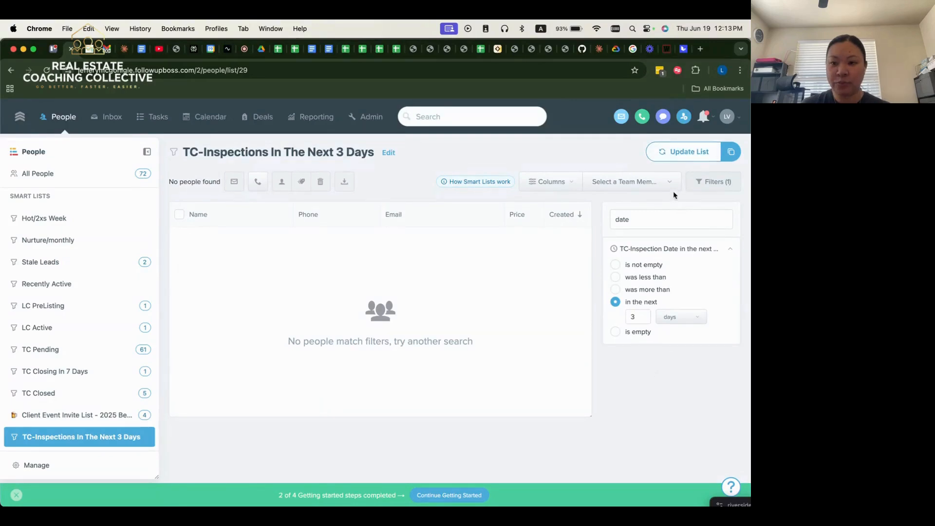
pyautogui.click(684, 152)
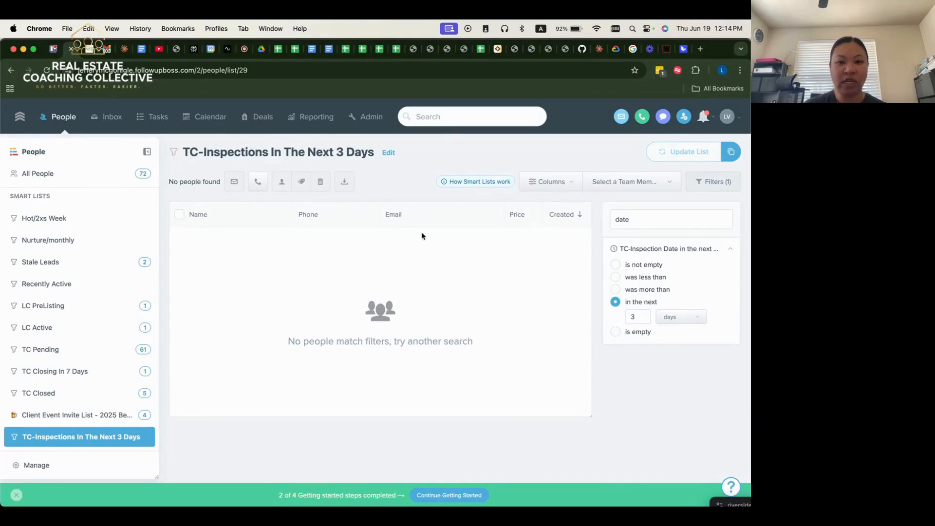
# Open the test contact from the recent searches and find "inspection" on its page.
pyautogui.click(436, 117)
pyautogui.click(451, 142)
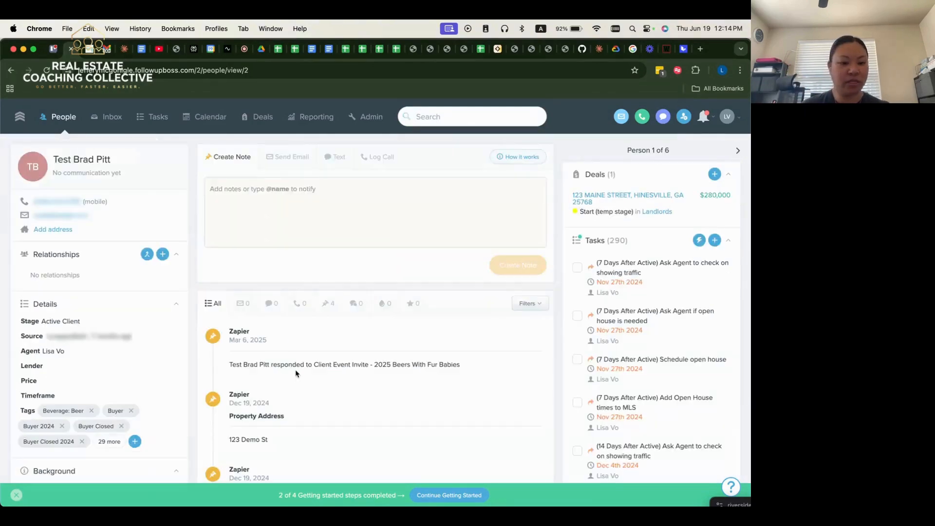
pyautogui.scroll(-4, 119, 373)
pyautogui.scroll(-10, 118, 372)
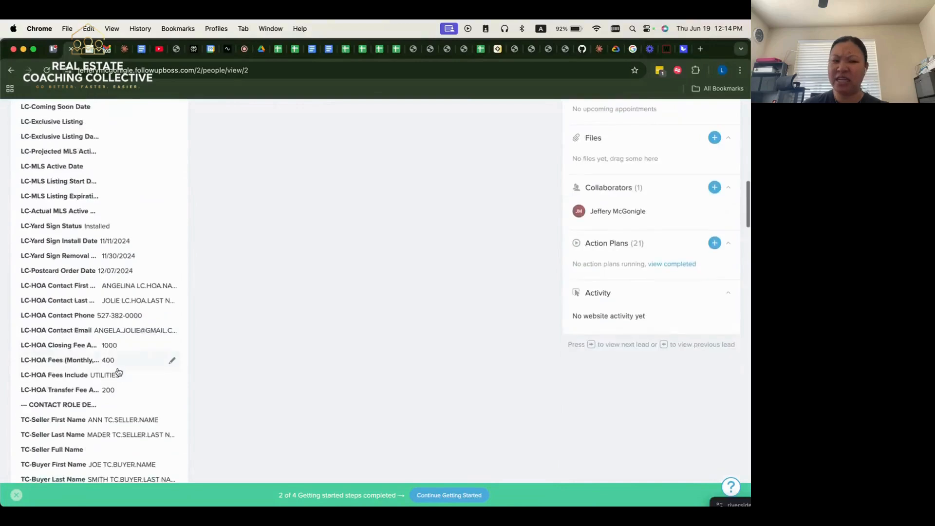
pyautogui.press('super+f')
pyautogui.write('inspection')
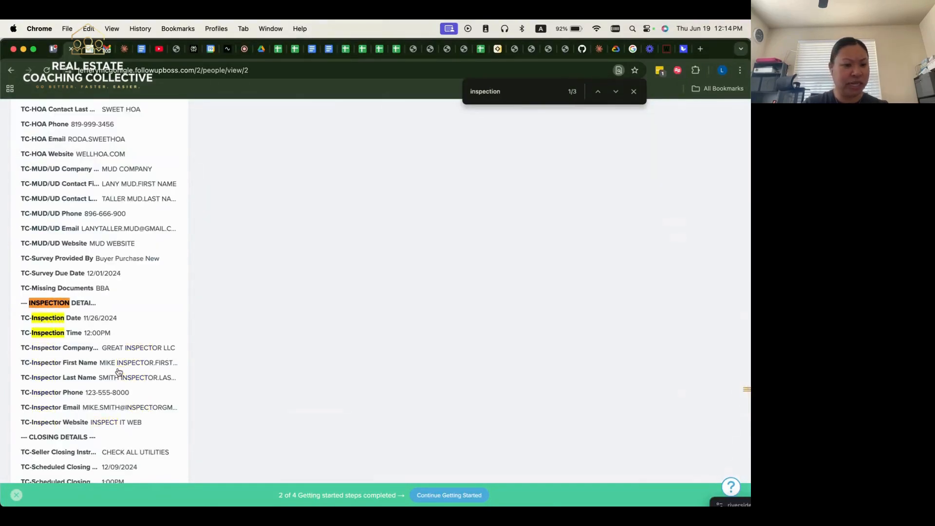
# Set the test contact's TC-Inspection Date to 06/20/2025 and save it.
pyautogui.click(108, 316)
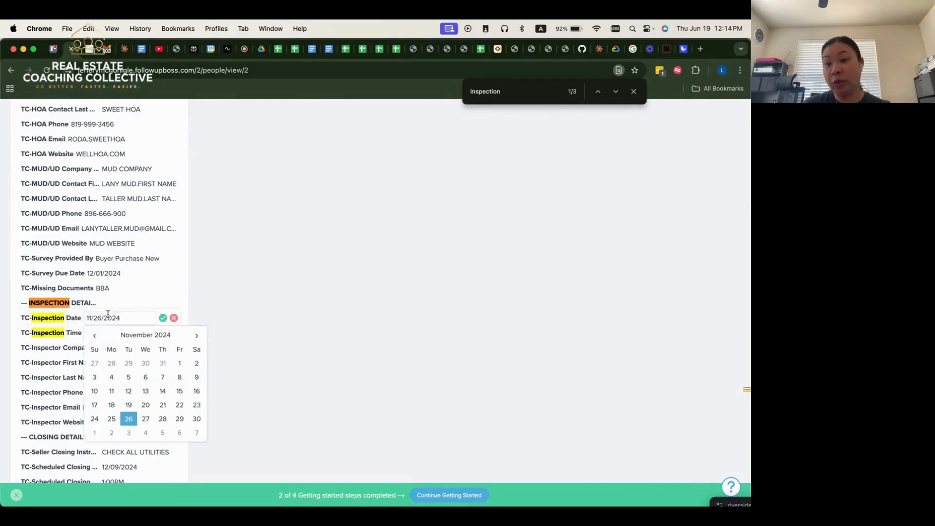
pyautogui.click(196, 336)
pyautogui.click(197, 336)
pyautogui.click(197, 336)
pyautogui.click(196, 336)
pyautogui.click(197, 335)
pyautogui.click(196, 335)
pyautogui.click(196, 335)
pyautogui.click(196, 336)
pyautogui.click(196, 336)
pyautogui.click(95, 336)
pyautogui.click(95, 337)
pyautogui.click(179, 405)
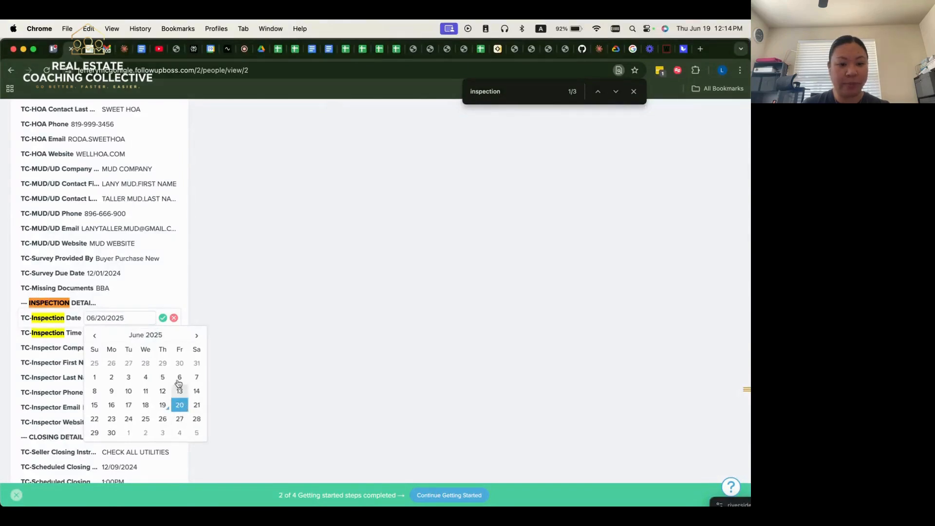
pyautogui.click(163, 319)
# Return to the TC-Inspections In The Next 3 Days list, show it for Everyone and look through its columns.
pyautogui.scroll(-10, 395, 353)
pyautogui.scroll(15, 396, 353)
pyautogui.click(59, 118)
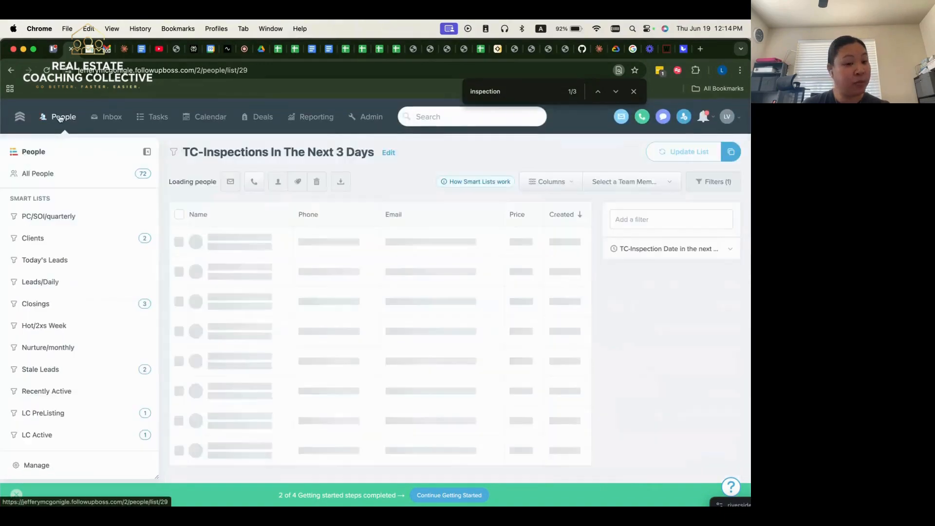
pyautogui.scroll(-3, 92, 342)
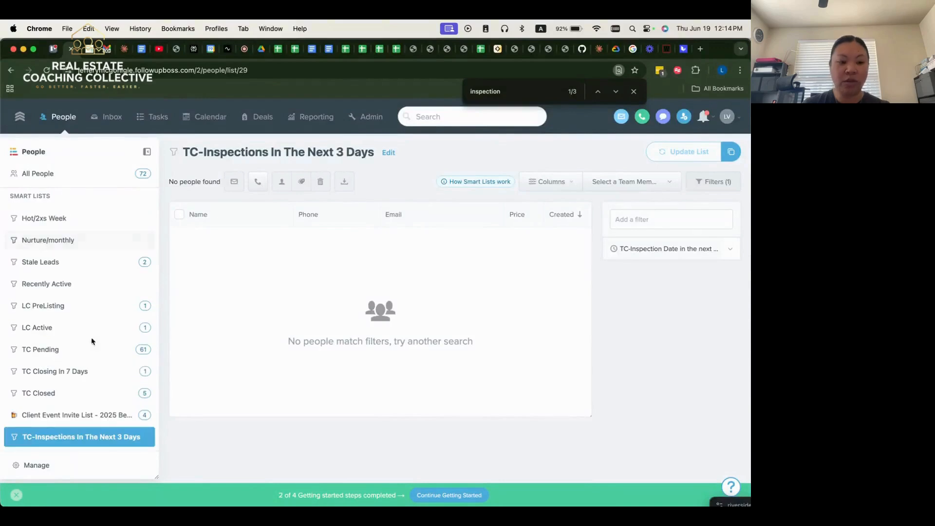
pyautogui.click(46, 71)
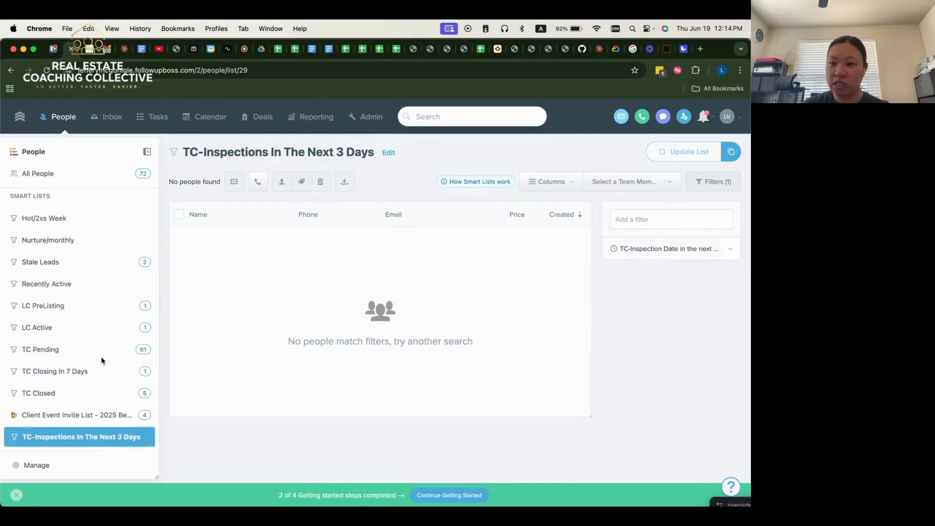
pyautogui.click(648, 191)
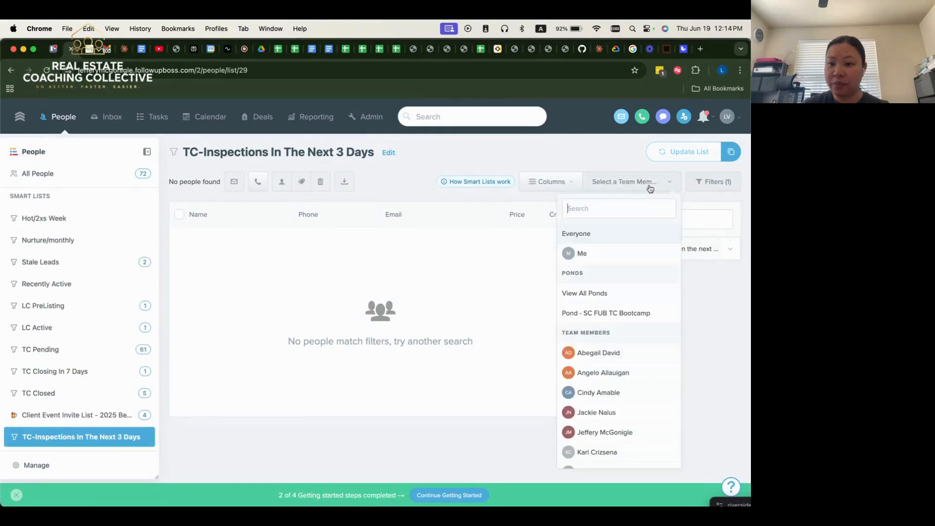
pyautogui.click(615, 237)
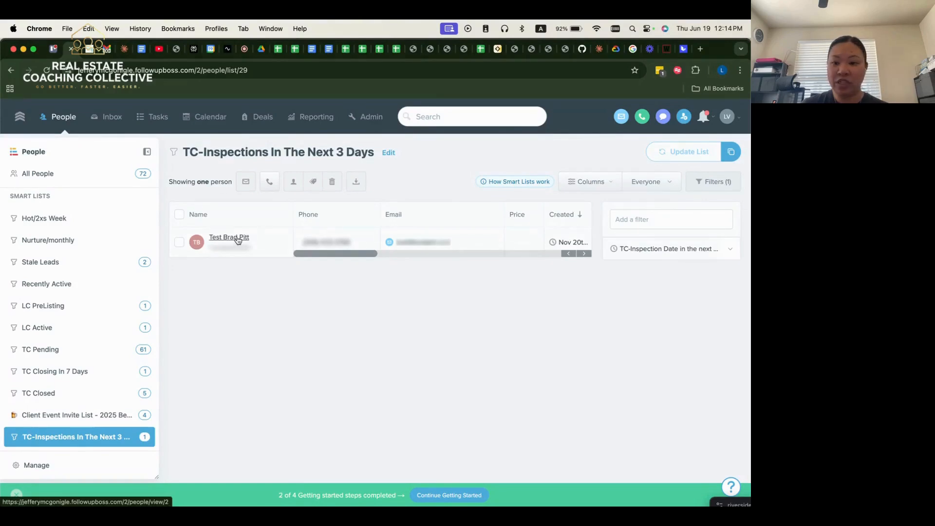
pyautogui.moveTo(366, 253); pyautogui.dragTo(560, 265)
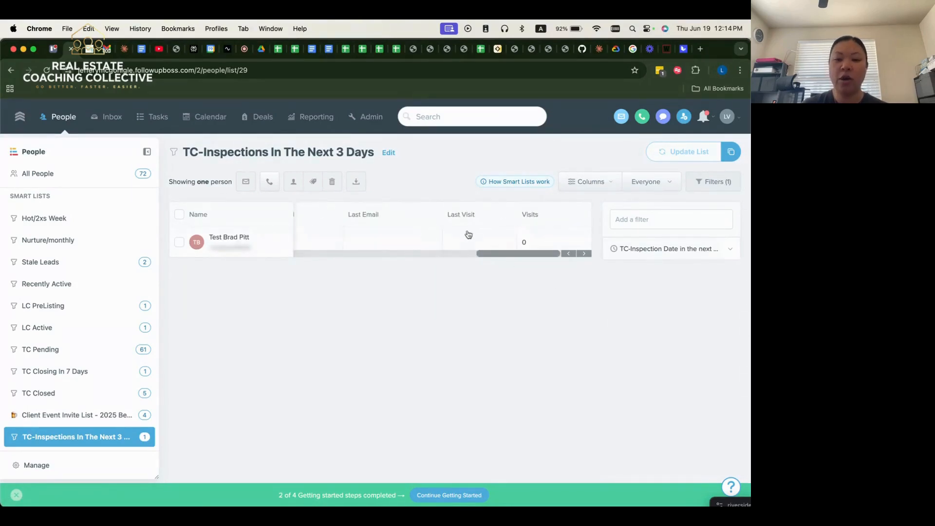
pyautogui.moveTo(497, 255); pyautogui.dragTo(256, 261)
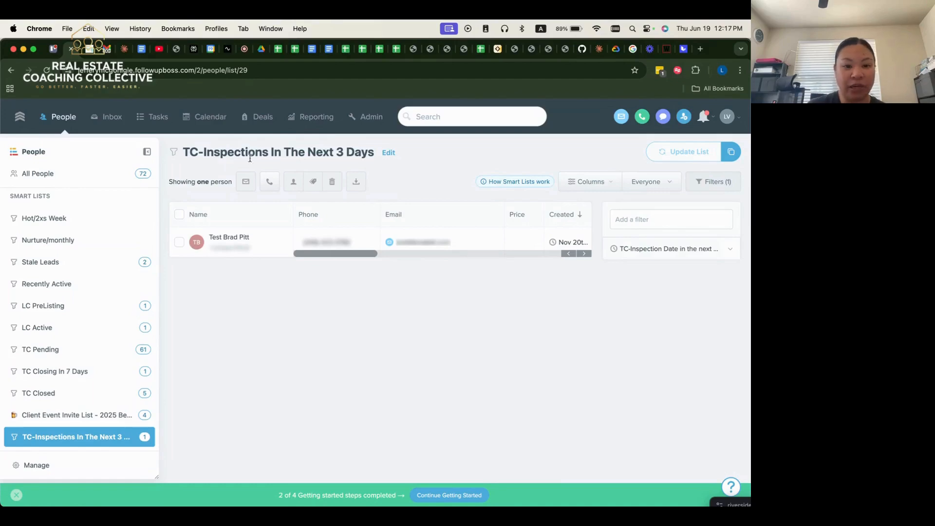
# Open the test contact from the smart list and start a new appointment on its record.
pyautogui.click(229, 239)
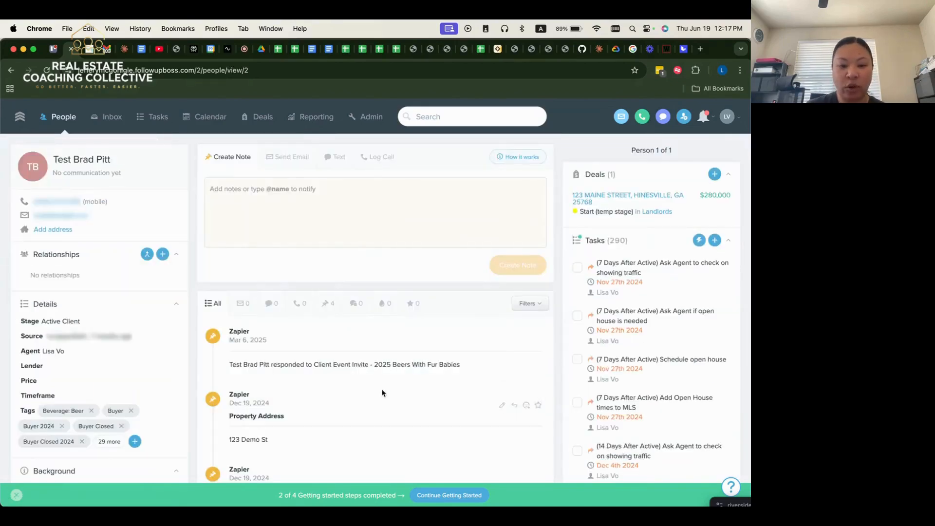
pyautogui.scroll(-5, 398, 414)
pyautogui.scroll(-10, 407, 422)
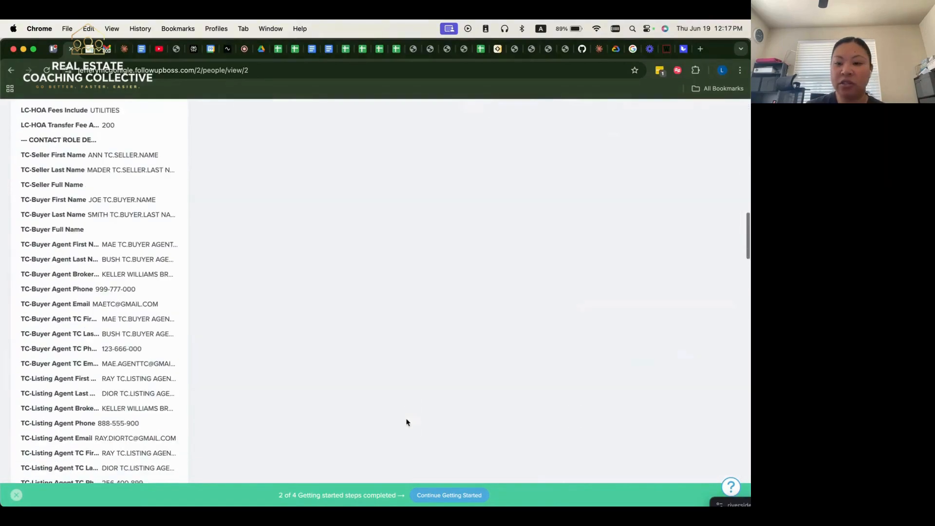
pyautogui.scroll(-8, 582, 429)
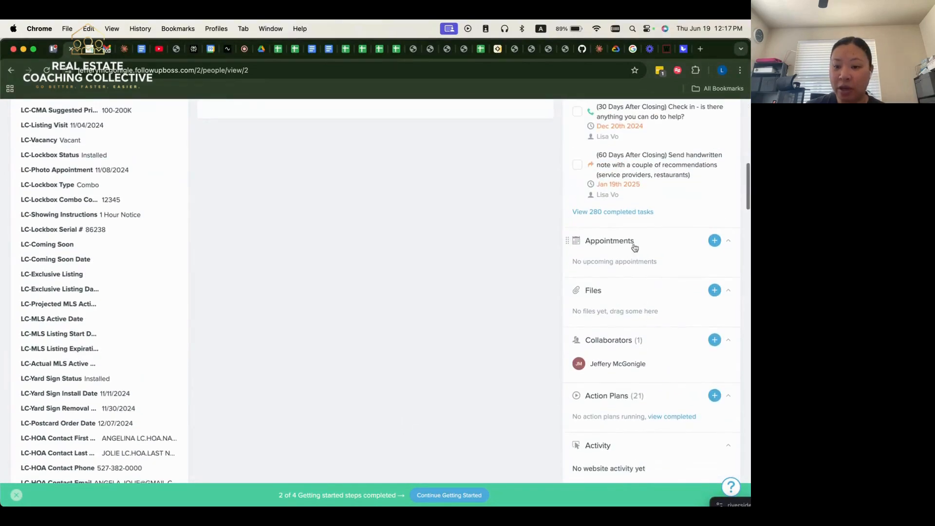
pyautogui.click(714, 241)
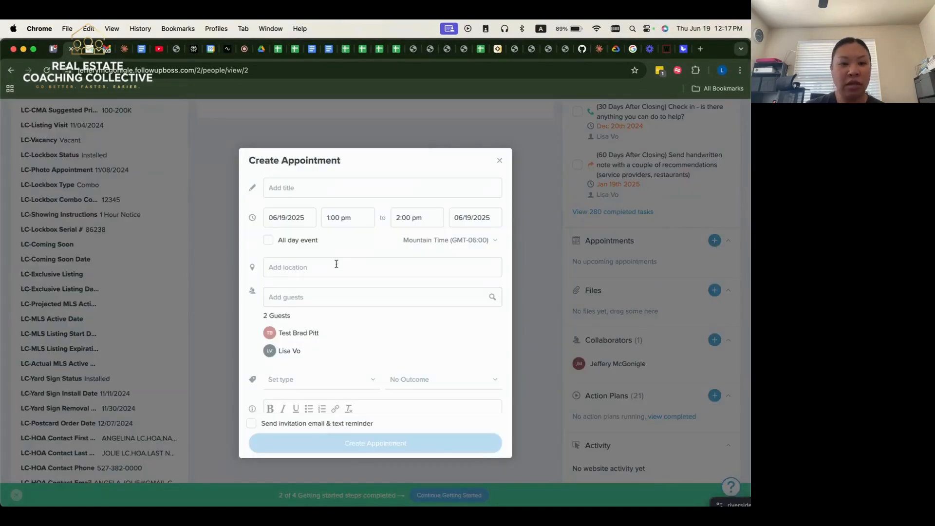
# Title the appointment "INSPECTIONS APPOINTMENT -" followed by the property's street address.
pyautogui.click(293, 193)
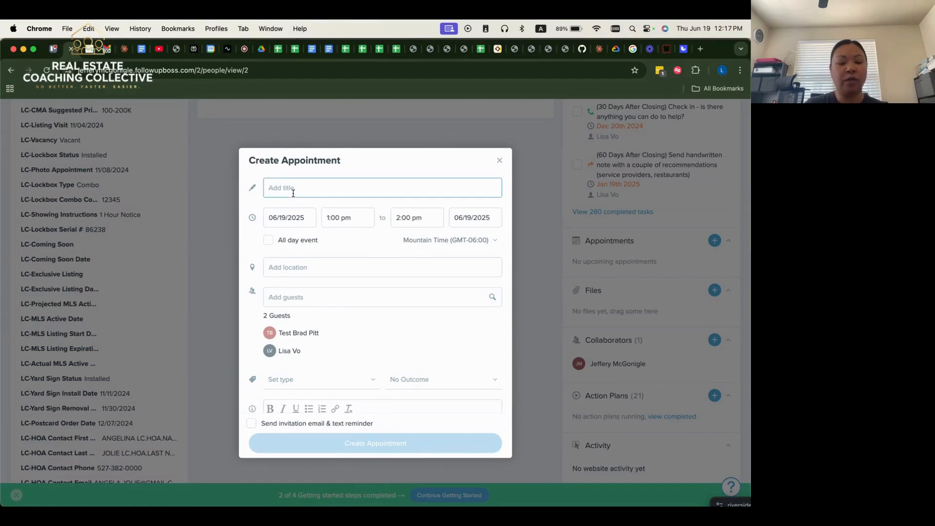
pyautogui.write('INSPEC')
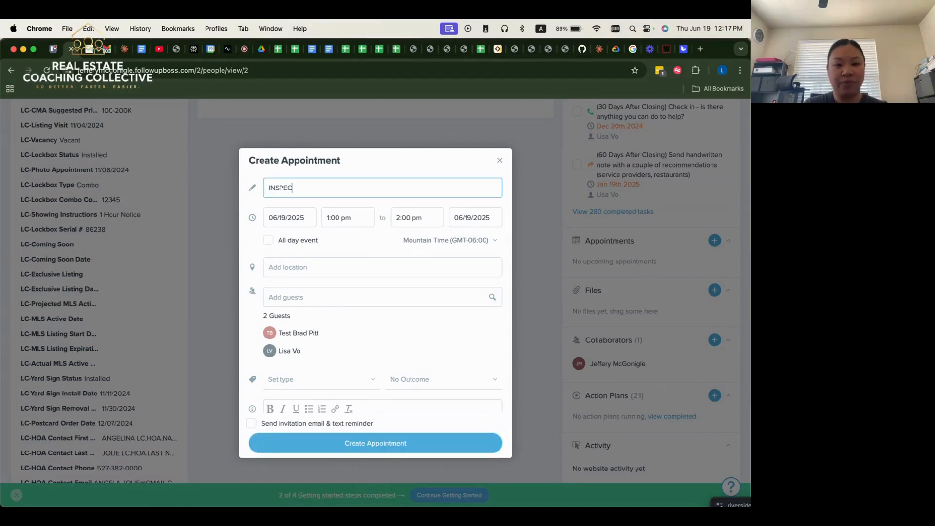
pyautogui.write('TIONS APP')
pyautogui.write('OINTMENT - ')
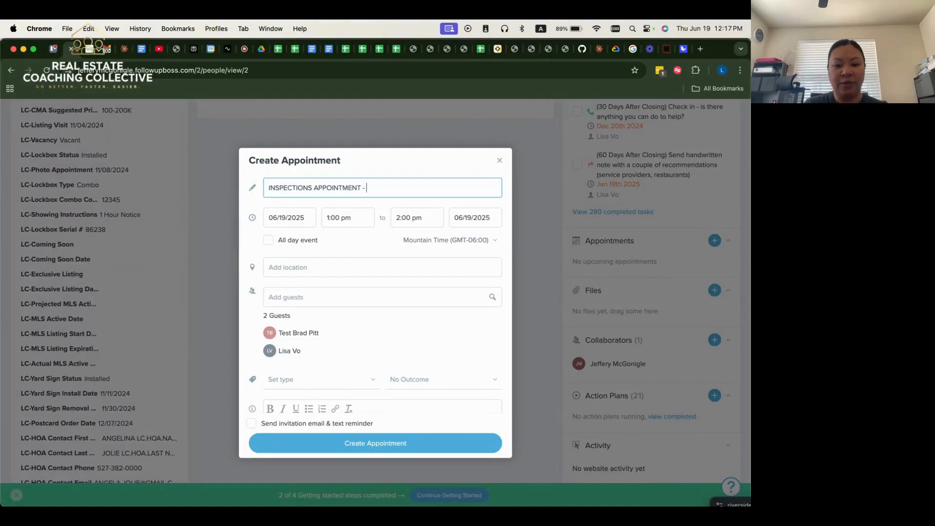
pyautogui.write('123 Main Street')
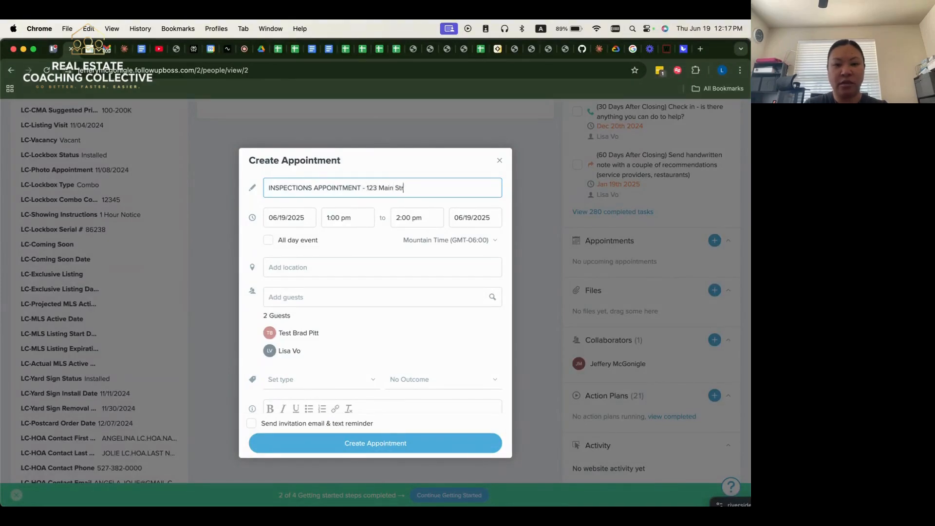
# Set the appointment's date to 06/20/2025 and its end time to 4:30 pm.
pyautogui.click(287, 217)
pyautogui.click(355, 309)
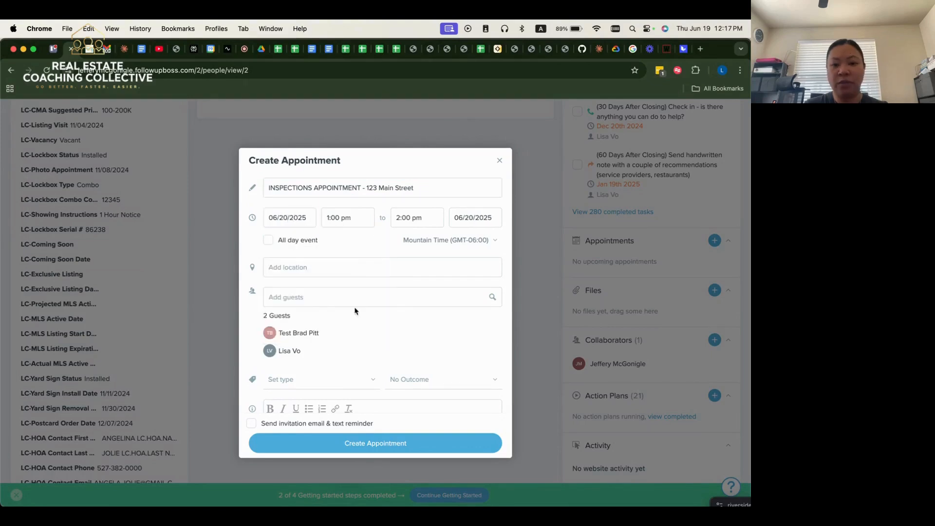
pyautogui.click(410, 213)
pyautogui.click(409, 280)
# Enter the property's full address, including city, state and ZIP code, as the appointment location.
pyautogui.scroll(2, 336, 251)
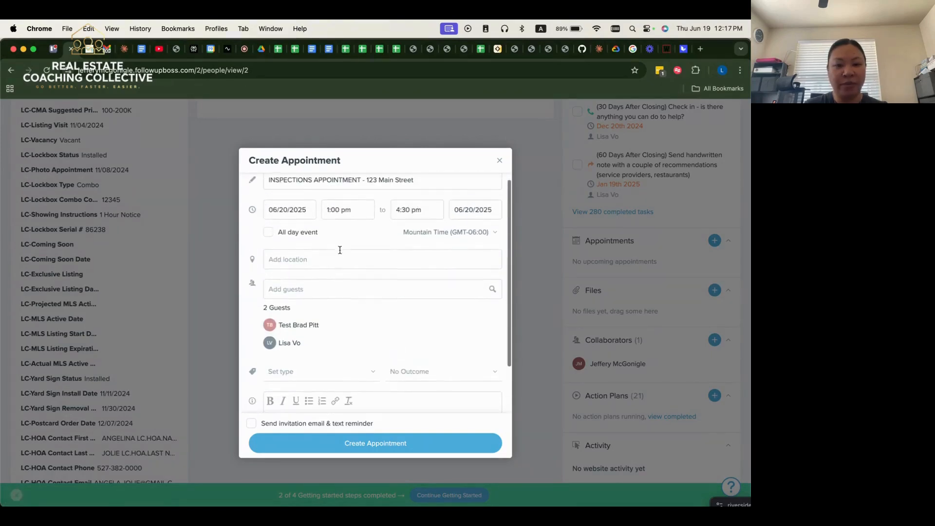
pyautogui.click(306, 261)
pyautogui.write('123 ')
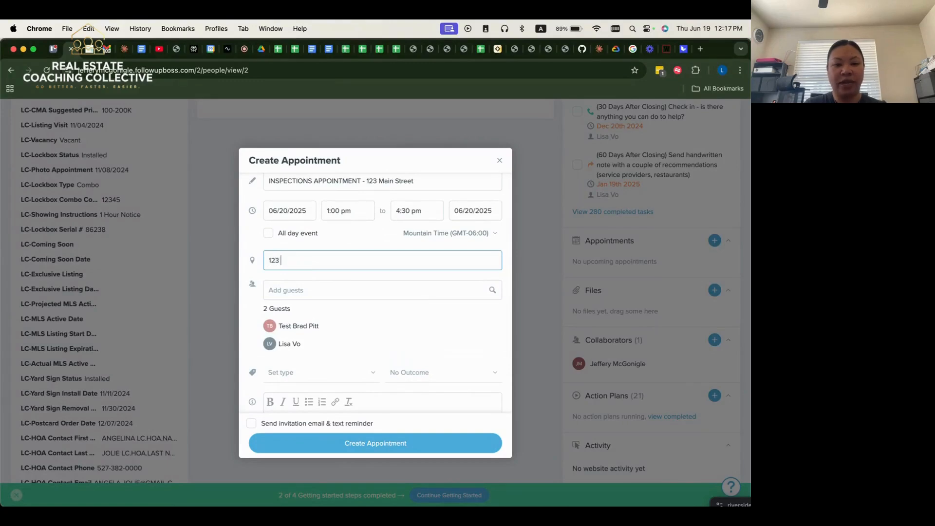
pyautogui.write('Main Street, Houston, TX 77040')
# Add the team member listed as the contact's collaborator to the appointment's guests.
pyautogui.scroll(-1, 321, 293)
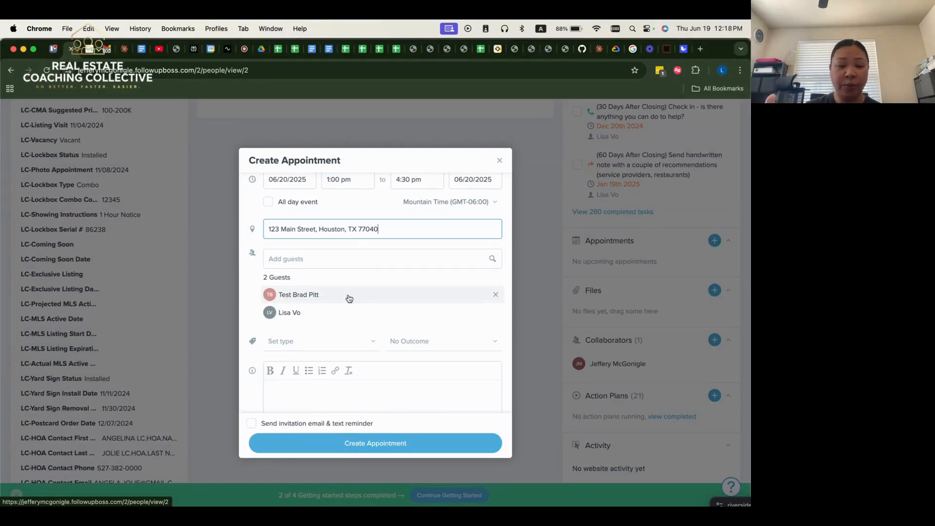
pyautogui.click(345, 259)
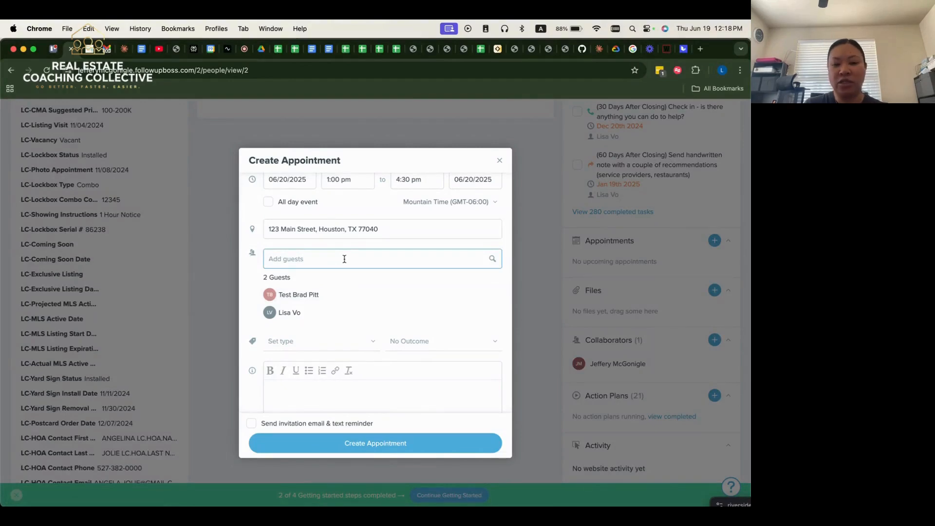
pyautogui.write('jeff')
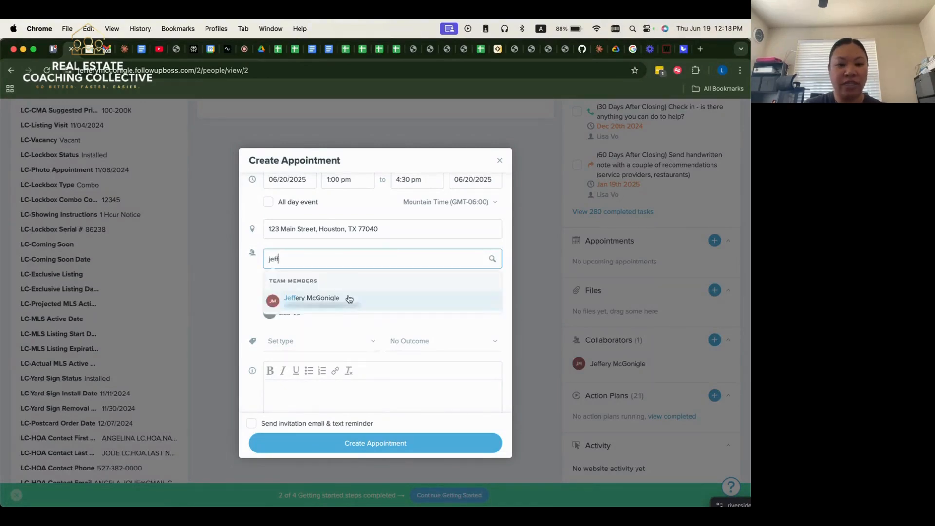
pyautogui.click(351, 298)
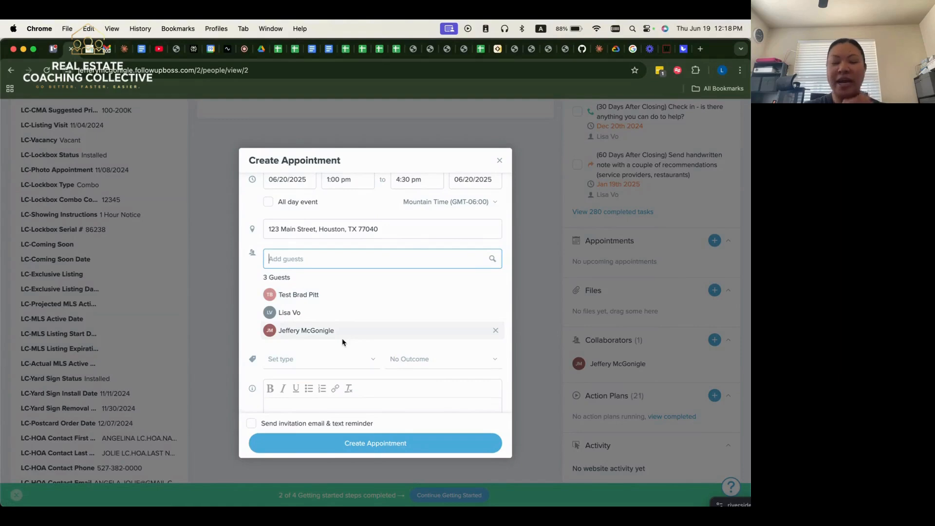
# View the available appointment types and leave the appointment's type unset.
pyautogui.scroll(-1, 344, 340)
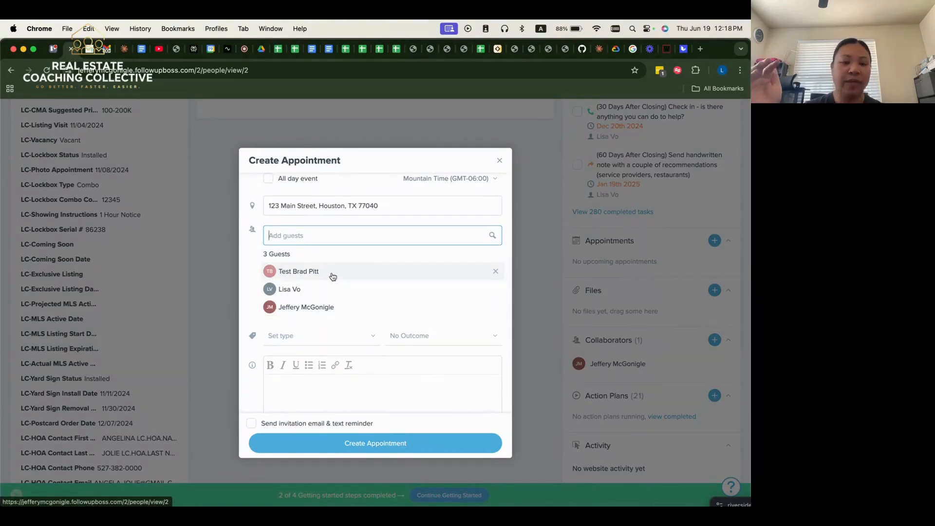
pyautogui.scroll(-1, 324, 310)
pyautogui.click(334, 311)
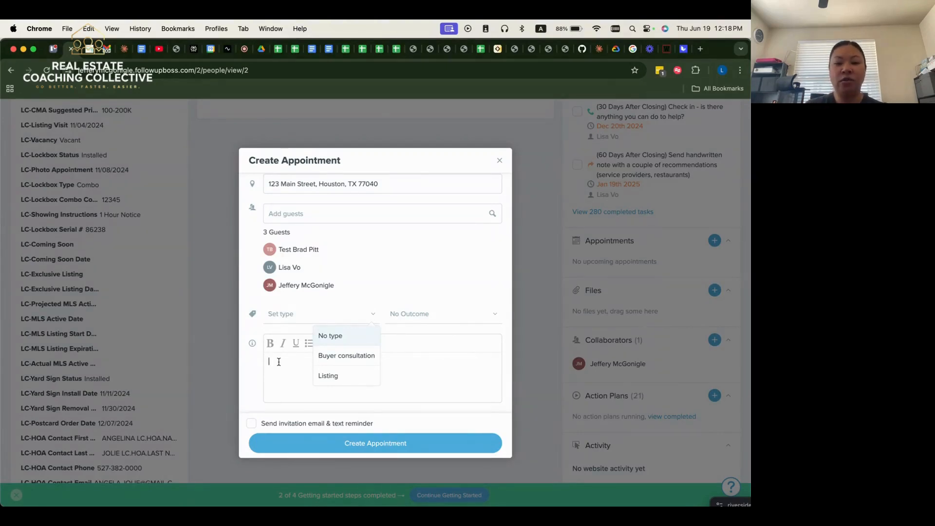
pyautogui.click(334, 336)
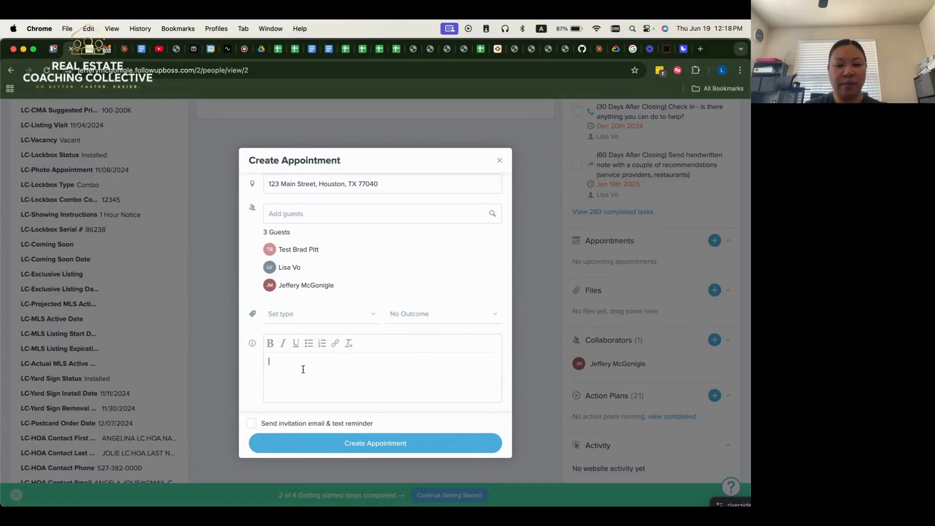
# Begin the appointment description with "Inspector will start at 1pm tomorrow. Buyer and Agent to meet inspector at".
pyautogui.write('Inspector wil')
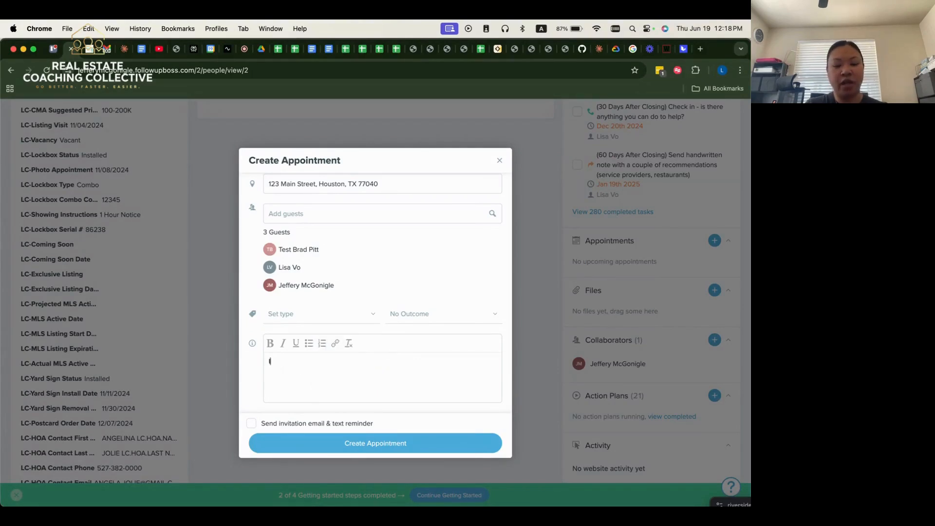
pyautogui.write('l start')
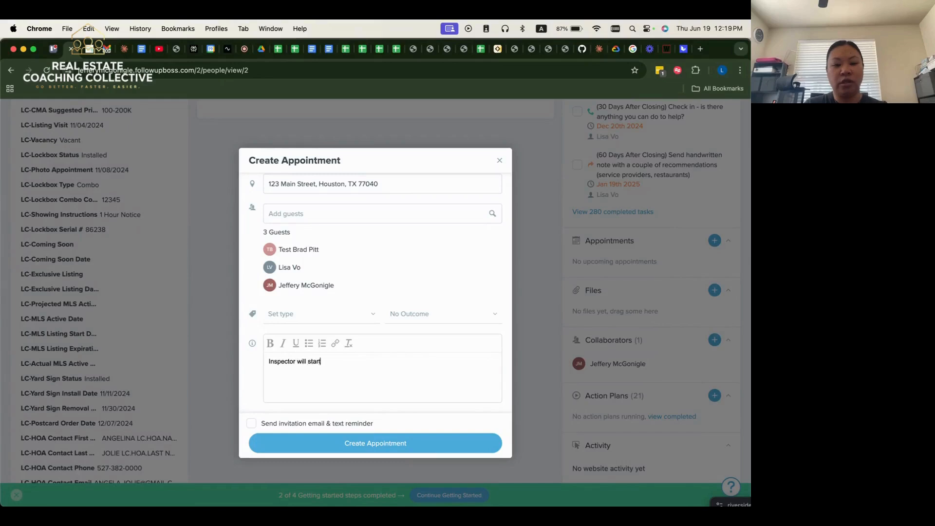
pyautogui.write(' at 1pm tomorrow. Buyer and Agen to')
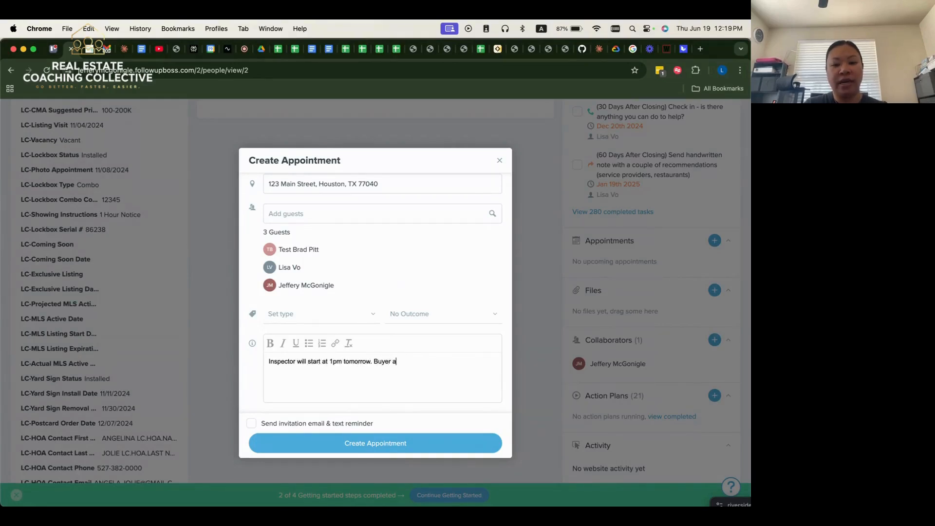
pyautogui.press('BackSpace')
pyautogui.press('BackSpace')
pyautogui.press('BackSpace')
pyautogui.press('BackSpace')
pyautogui.write('t to meet inspe')
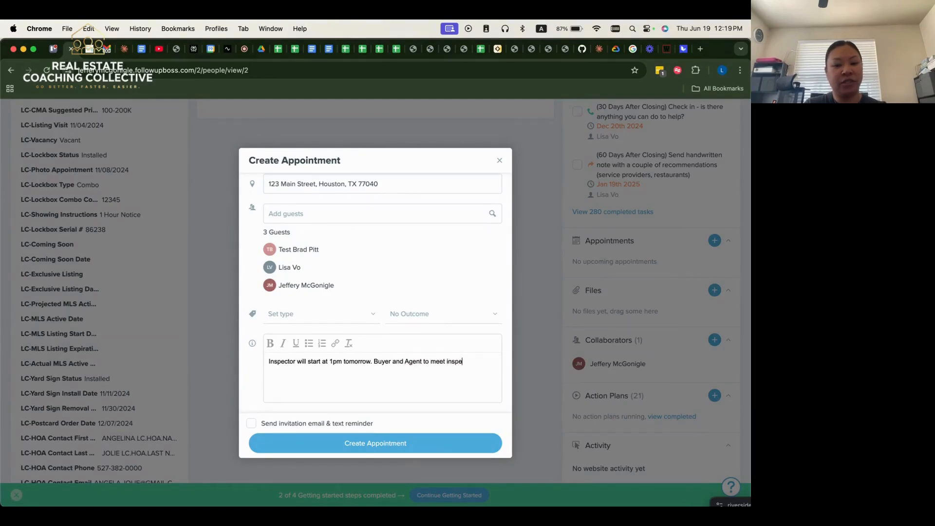
pyautogui.write('ctor at ')
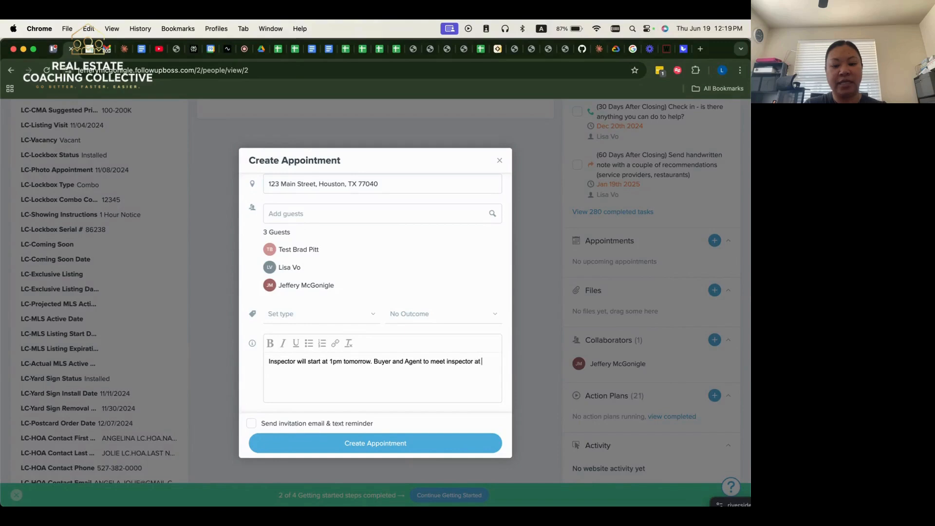
# Finish the description with "4pm for the last 30 min pow wow to review findings." and close the appointment without creating it.
pyautogui.write('4pm for the last 30 min ')
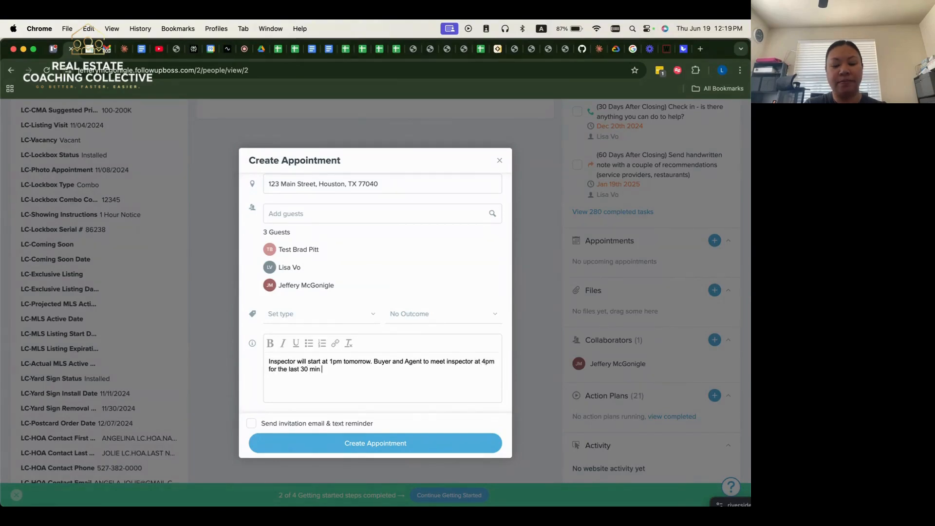
pyautogui.write('pow wo')
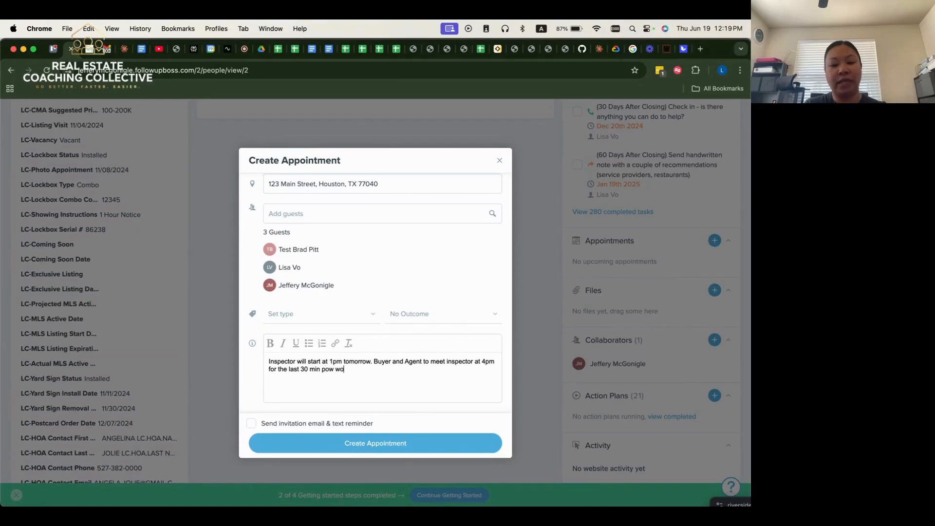
pyautogui.write('w to review findings.')
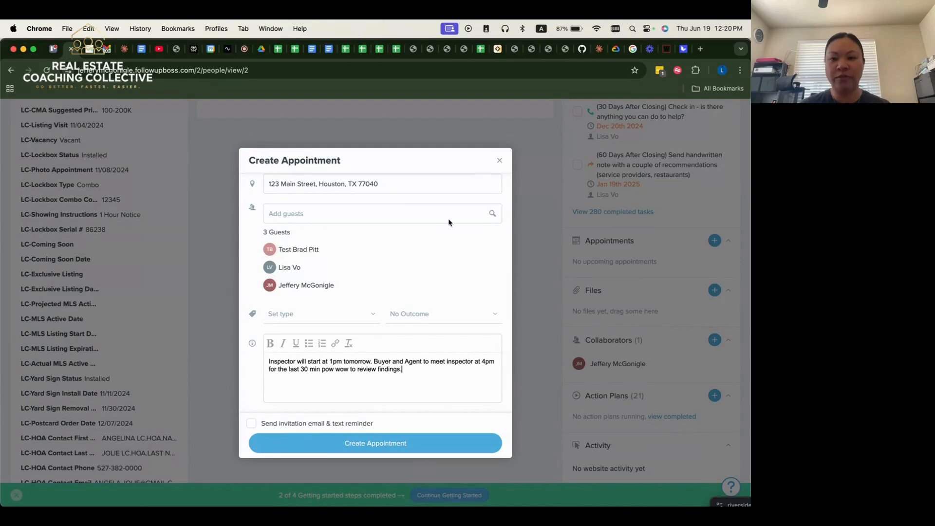
pyautogui.click(497, 161)
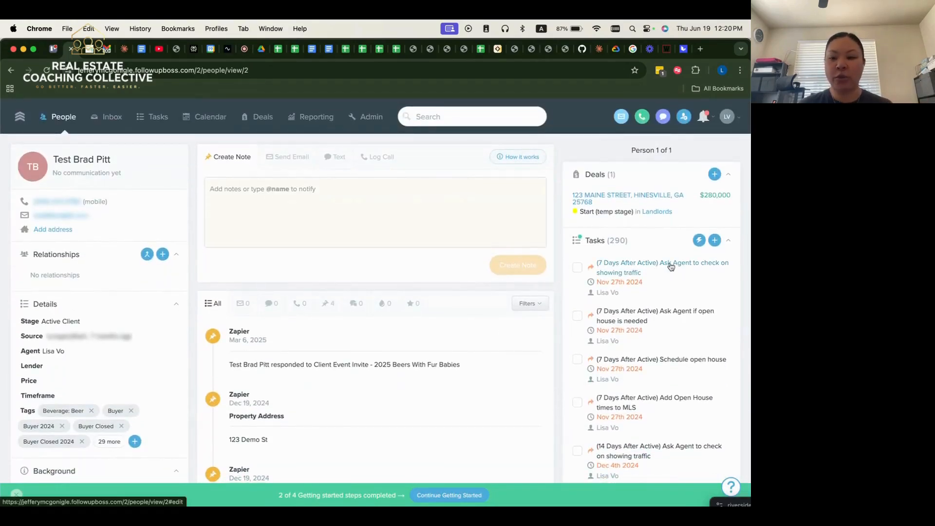
# Start a new task for the contact named "Earnest Money Deadline" with the due date 06/20/2025.
pyautogui.click(715, 240)
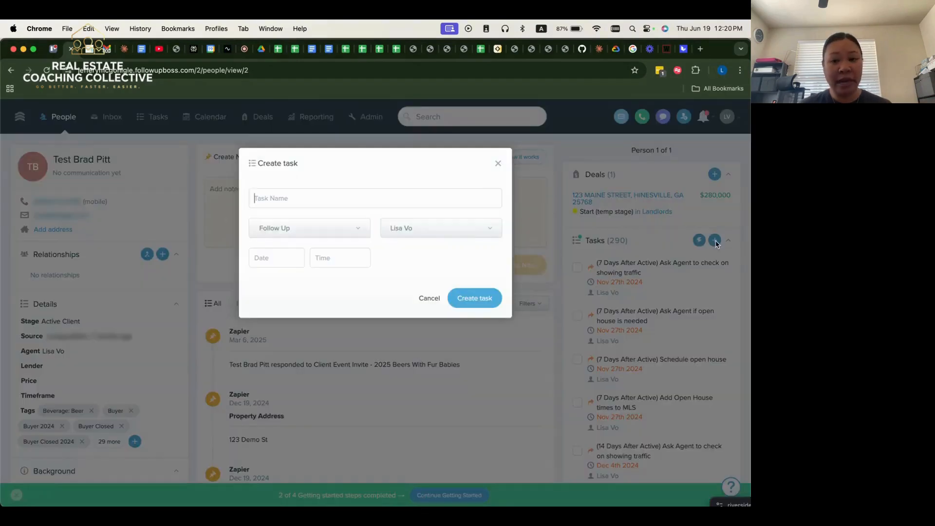
pyautogui.write('Earnest Money Deadline')
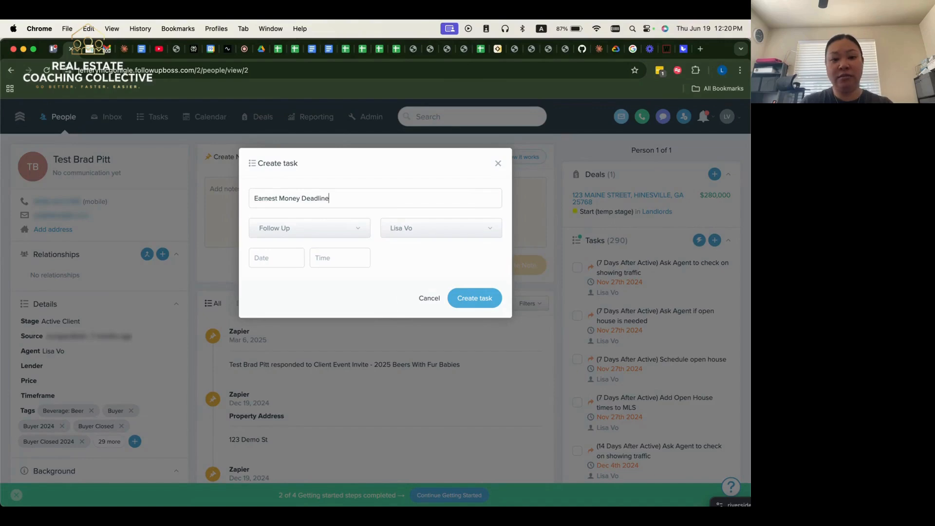
pyautogui.click(295, 253)
pyautogui.click(329, 352)
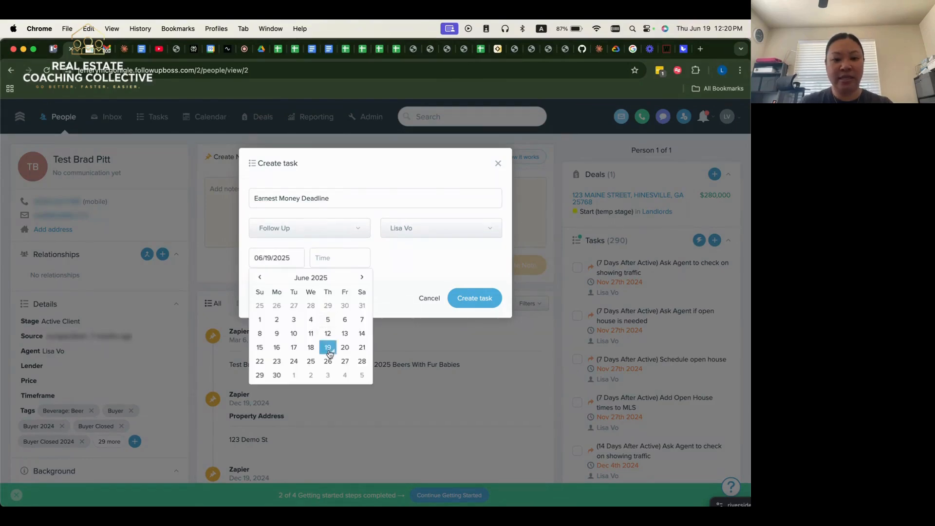
pyautogui.click(333, 261)
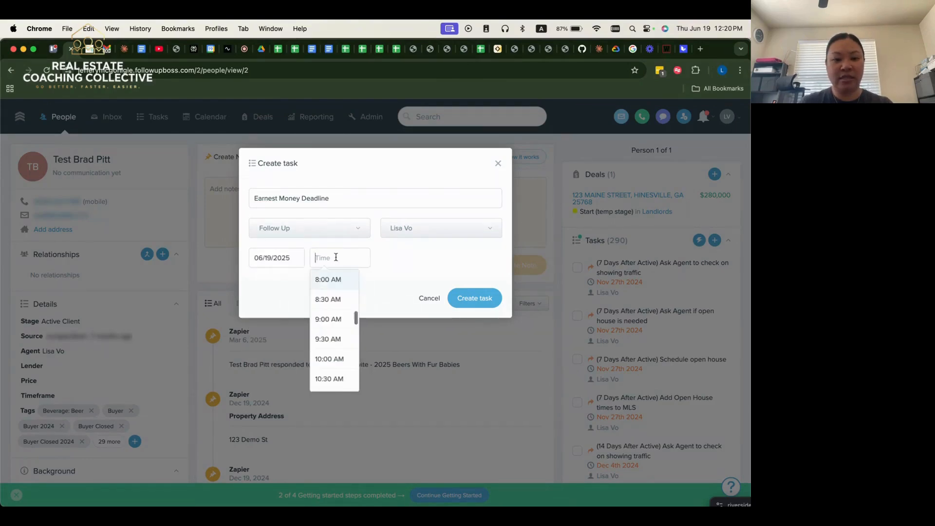
pyautogui.click(282, 261)
pyautogui.click(341, 351)
# Set the task's time to 8:00 AM with a reminder 10 minutes before.
pyautogui.click(341, 261)
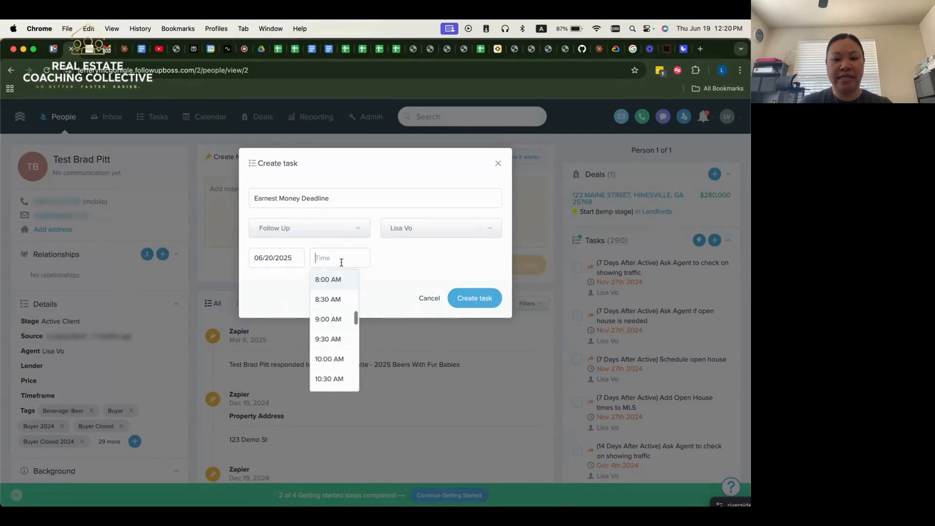
pyautogui.click(337, 280)
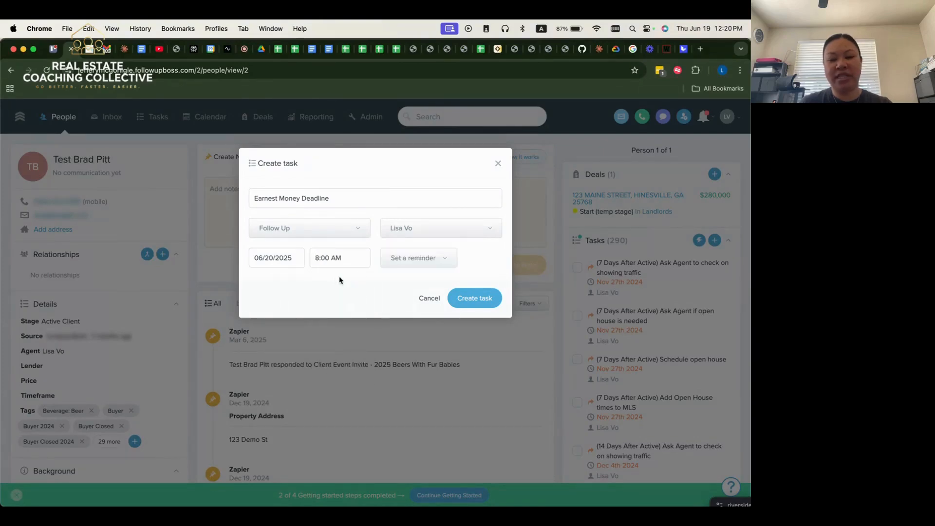
pyautogui.click(423, 258)
pyautogui.click(412, 279)
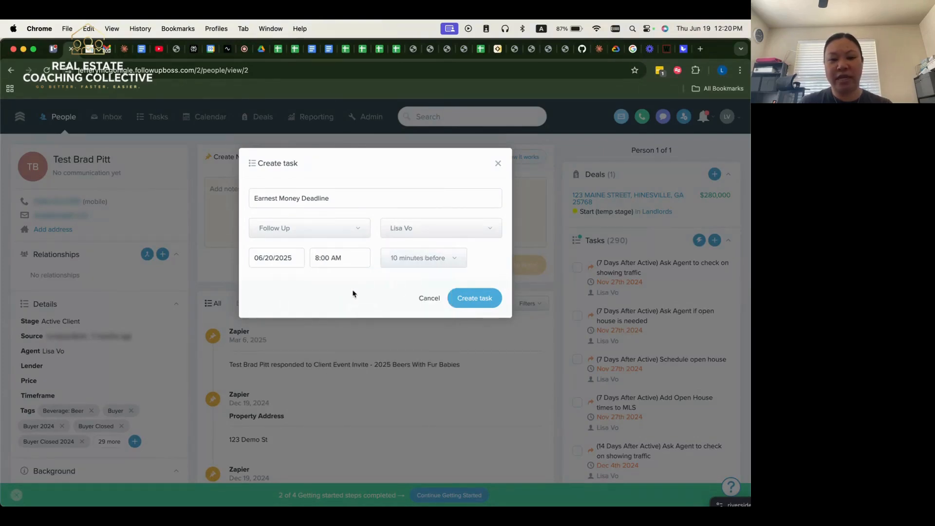
# Assign the task to the team member listed as the contact's collaborator.
pyautogui.click(443, 229)
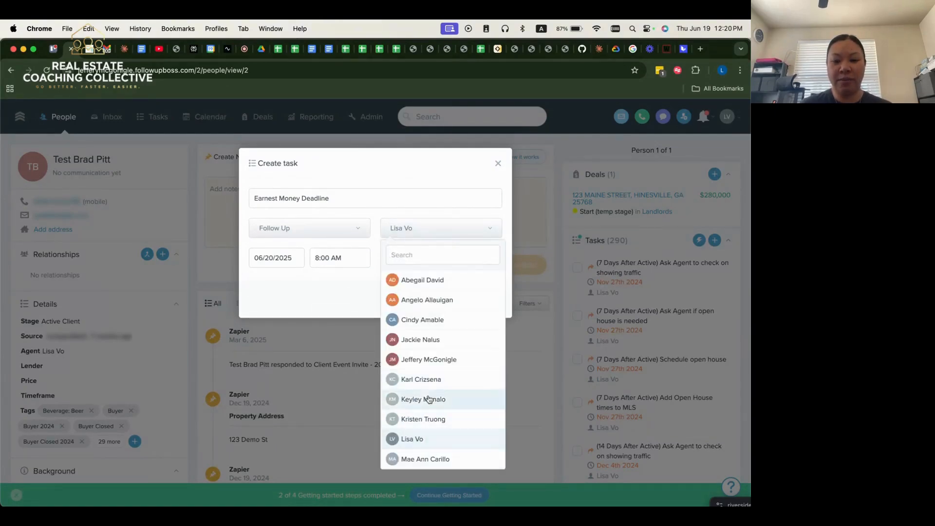
pyautogui.write('jeff')
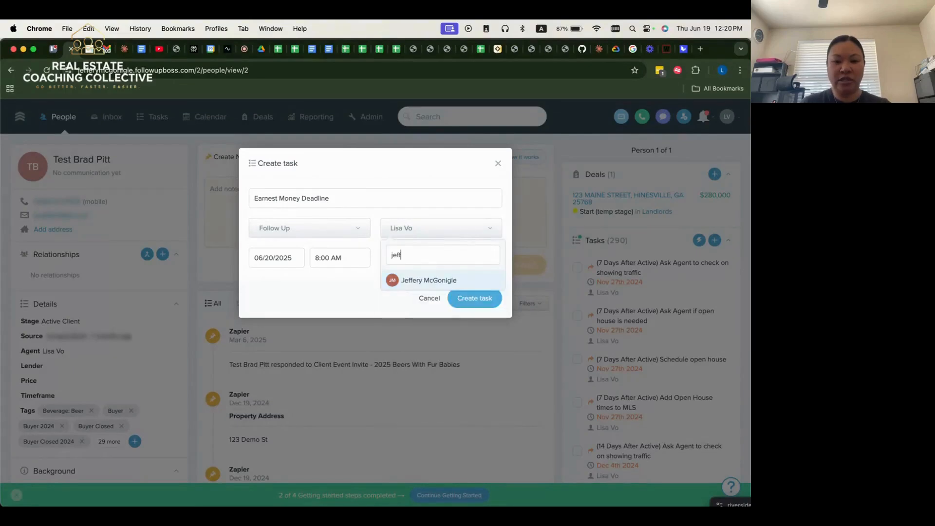
pyautogui.click(420, 280)
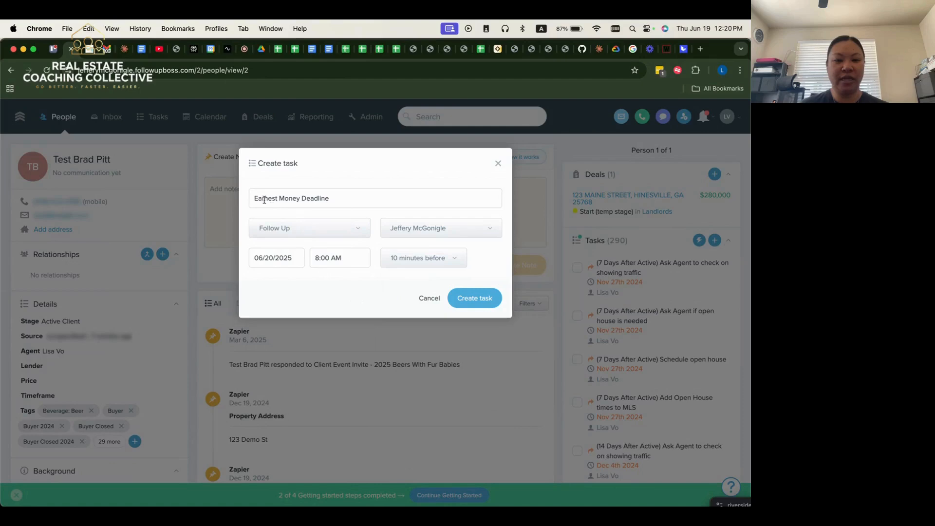
# Prefix the task name with "REMINDER:" followed by the property's street address and a dash.
pyautogui.write('INDER:')
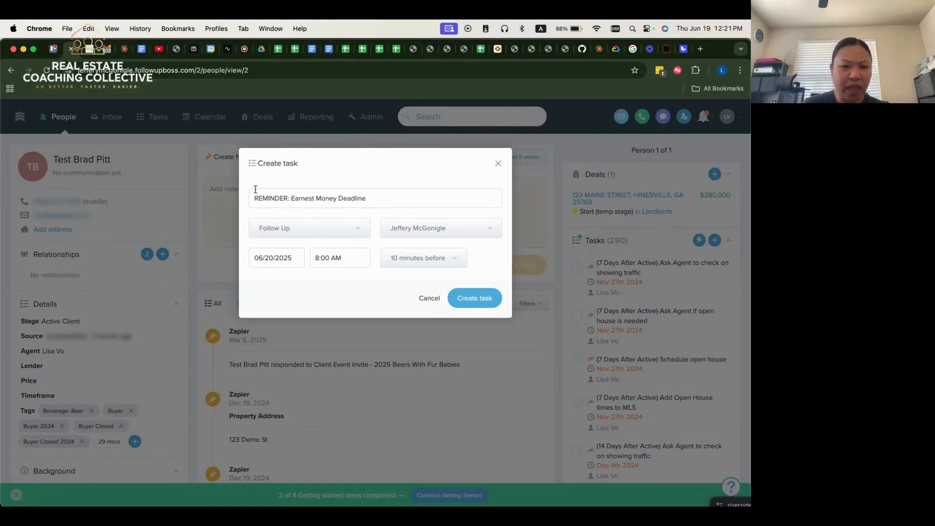
pyautogui.write('123 Main')
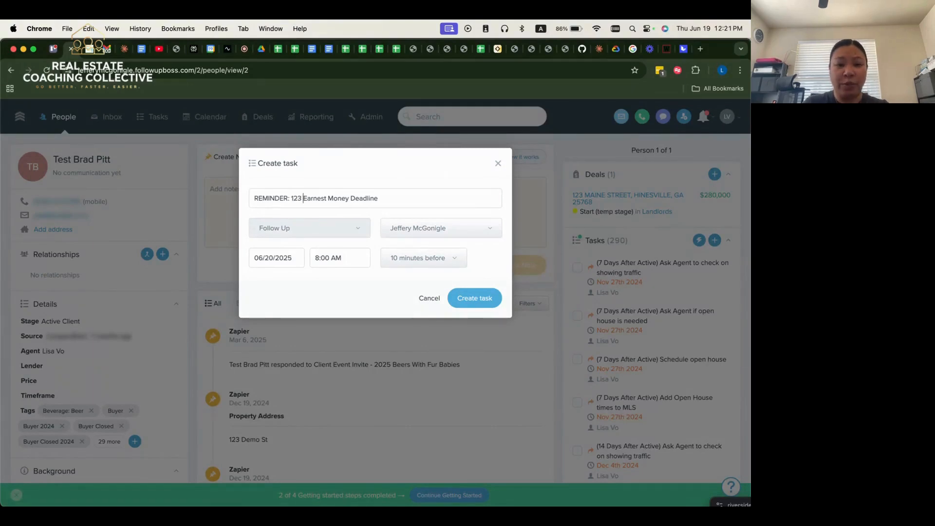
pyautogui.write(' Street -')
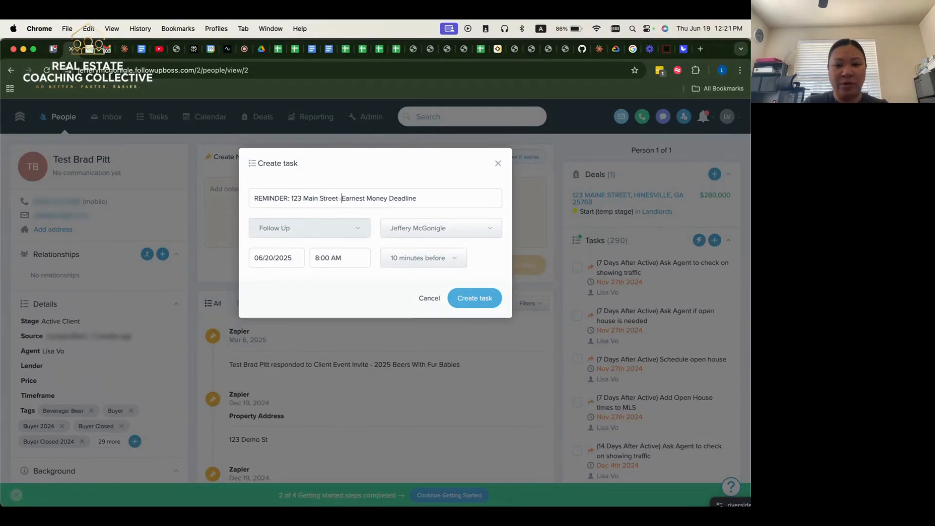